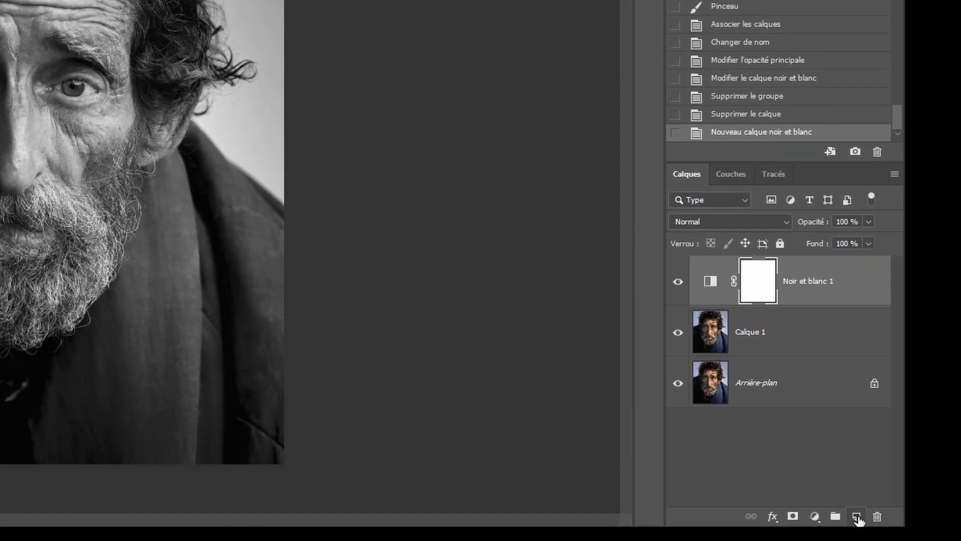
Add a layer filled with 50% gris above the Noir et blanc 1 adjustment and set its blend mode to Incrustation.
{"action": "left_click", "coordinate": [930, 527]}
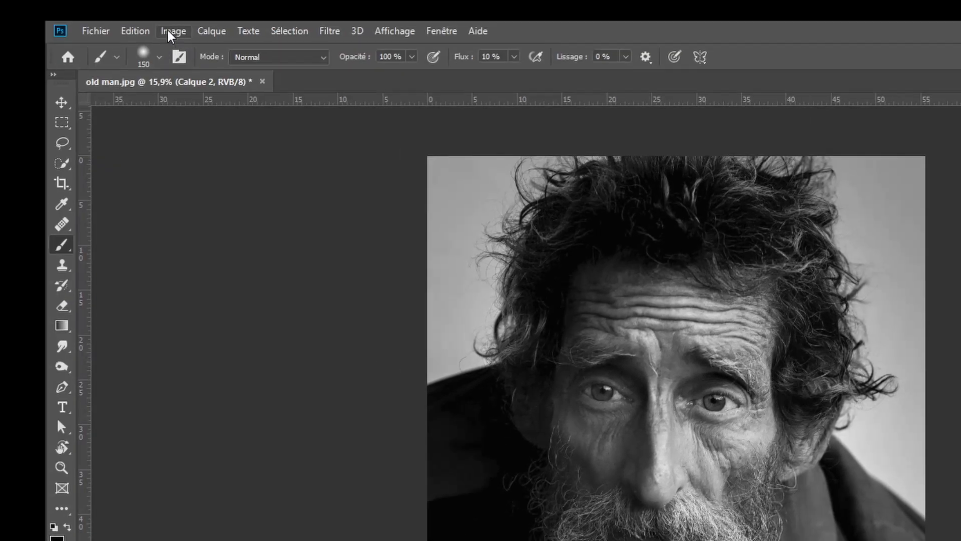
{"action": "left_click", "coordinate": [135, 31]}
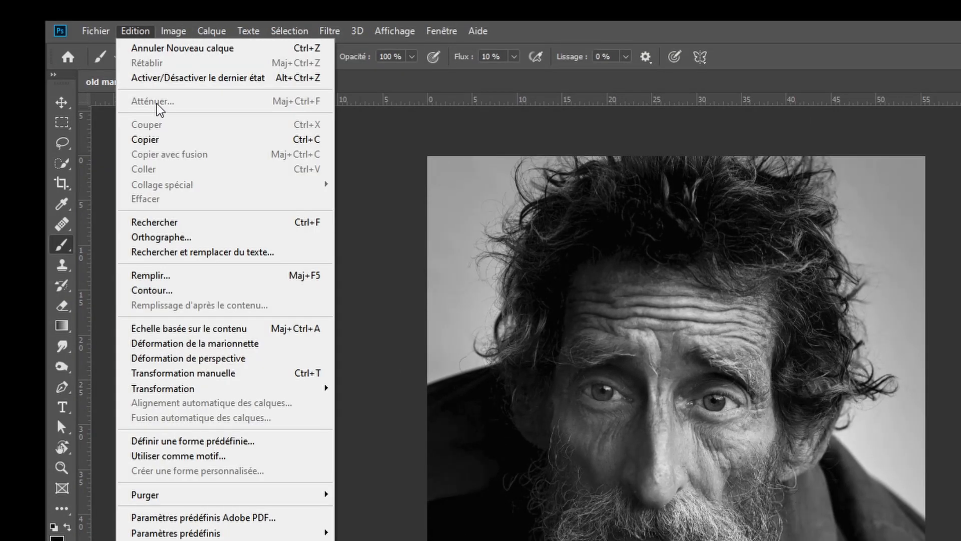
{"action": "left_click", "coordinate": [150, 274]}
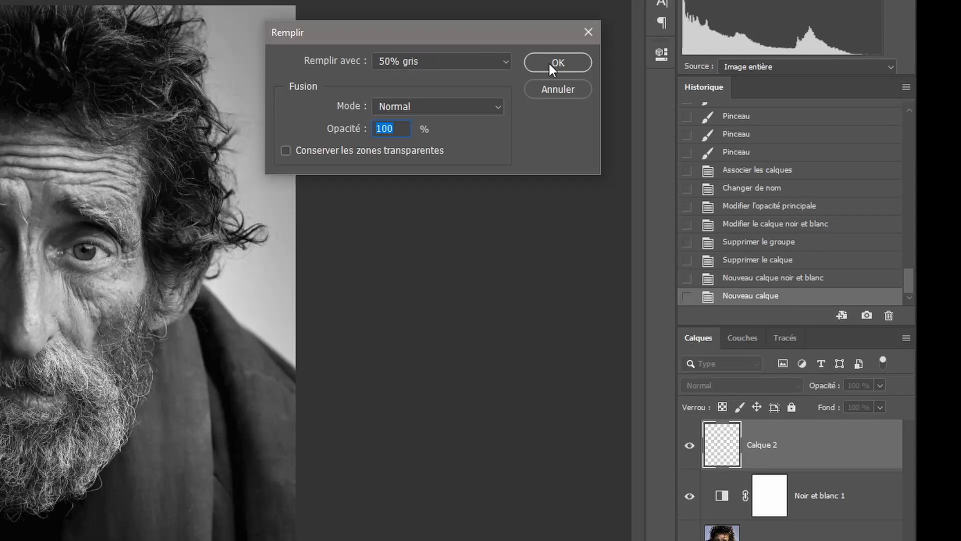
{"action": "left_click", "coordinate": [548, 62]}
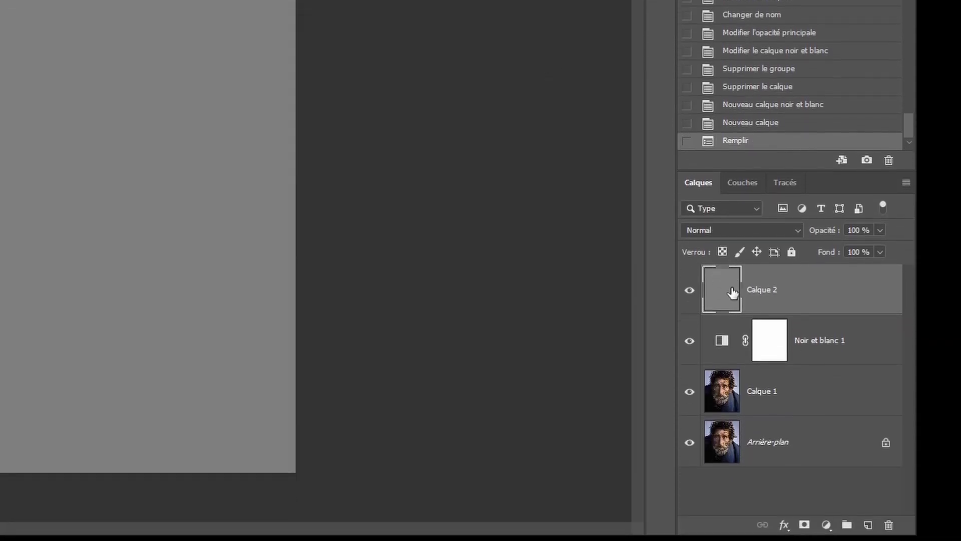
{"action": "left_click", "coordinate": [728, 231]}
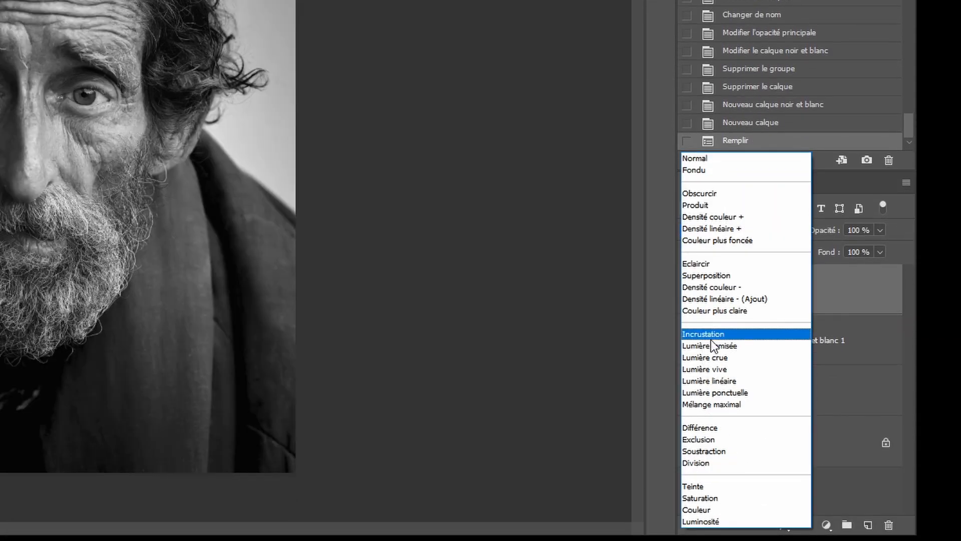
{"action": "left_click", "coordinate": [712, 334]}
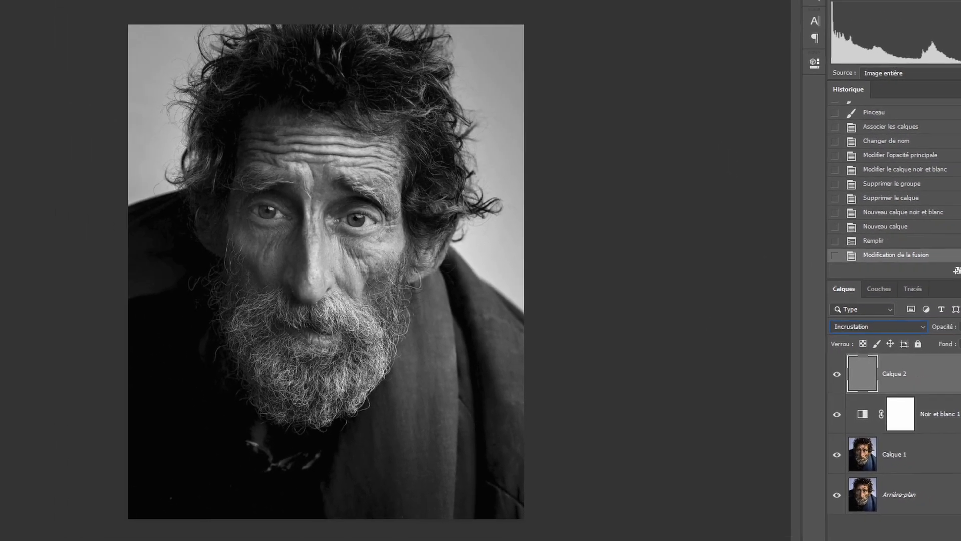
{"action": "right_click", "coordinate": [10, 229]}
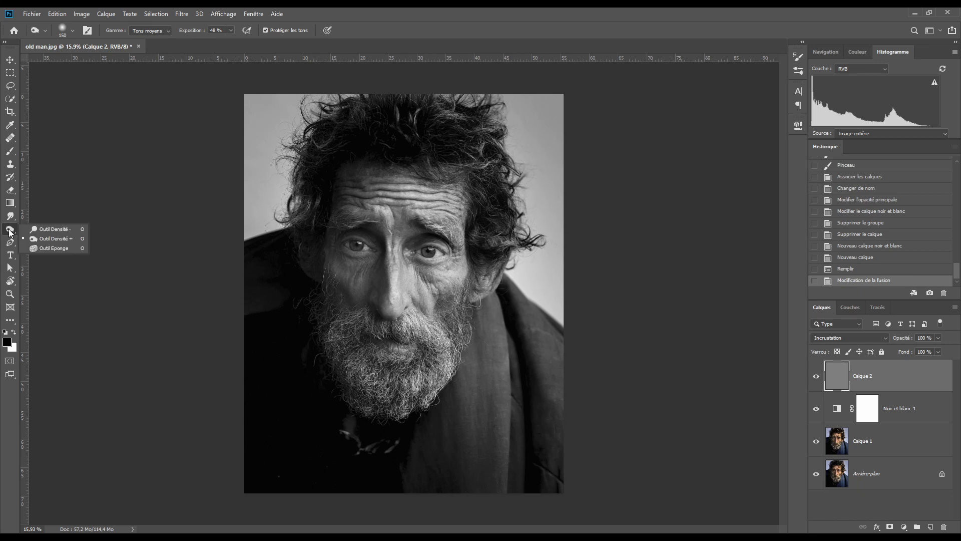
{"action": "left_click", "coordinate": [55, 229]}
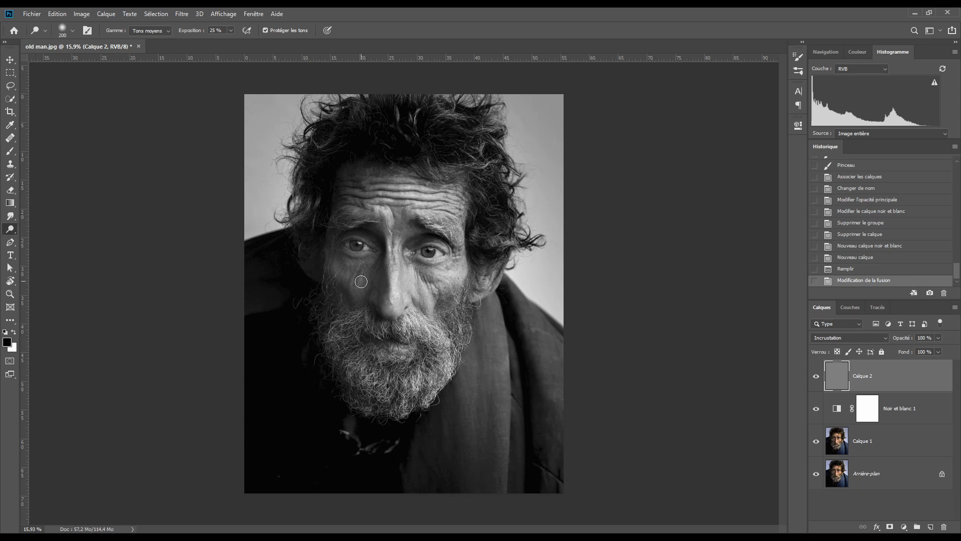
{"action": "right_click", "coordinate": [12, 230]}
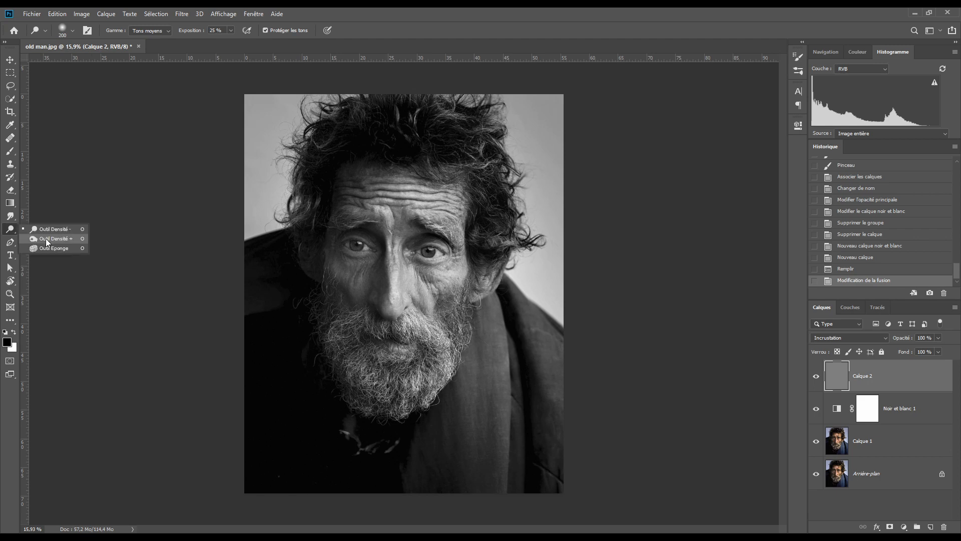
{"action": "left_click", "coordinate": [46, 239]}
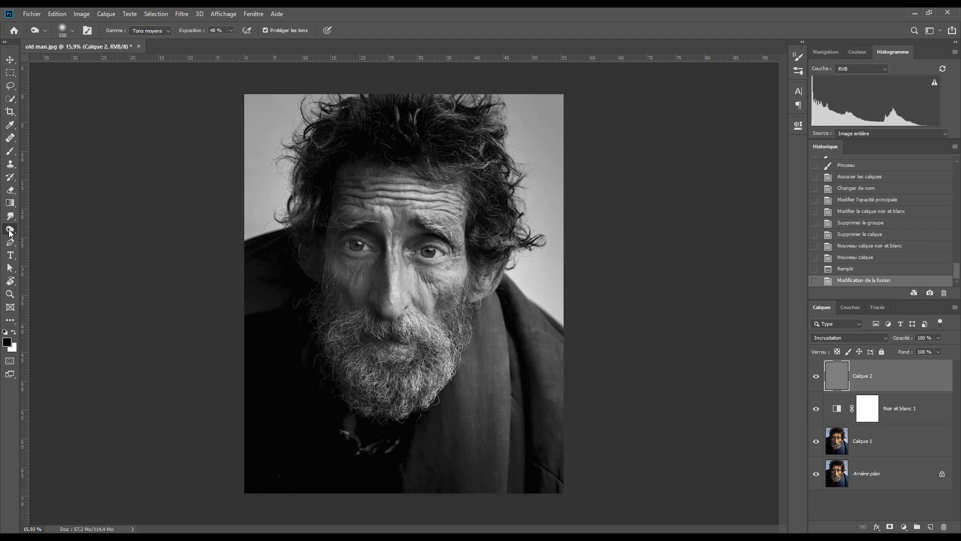
{"action": "right_click", "coordinate": [7, 231]}
Lighten the cheek and eye on the portrait's brighter side on the gray layer using the Densité - tool at 47 % exposure.
{"action": "left_click", "coordinate": [42, 229]}
{"action": "left_click", "coordinate": [416, 279], "text": "ctrl"}
{"action": "left_click", "coordinate": [416, 279], "text": "ctrl"}
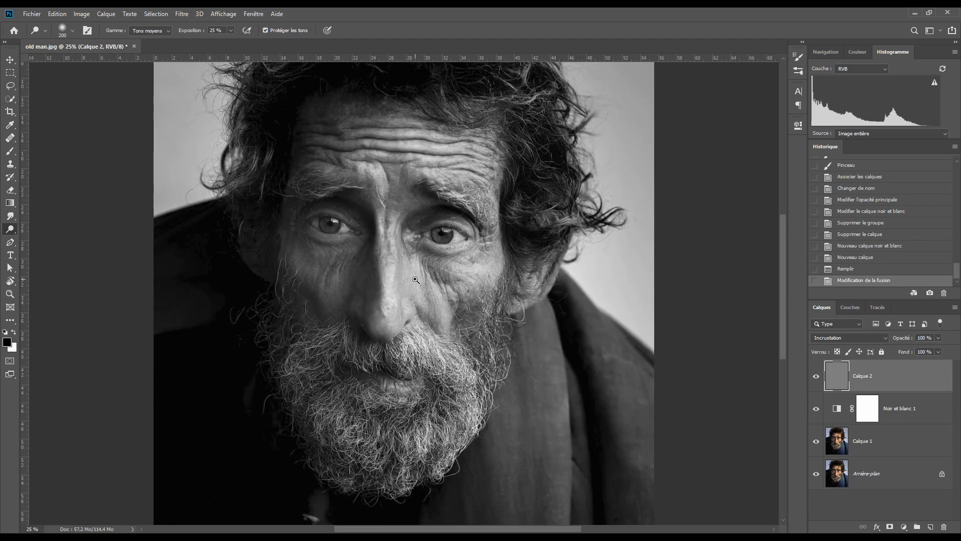
{"action": "left_click", "coordinate": [415, 279], "text": "ctrl"}
{"action": "right_click", "coordinate": [10, 229]}
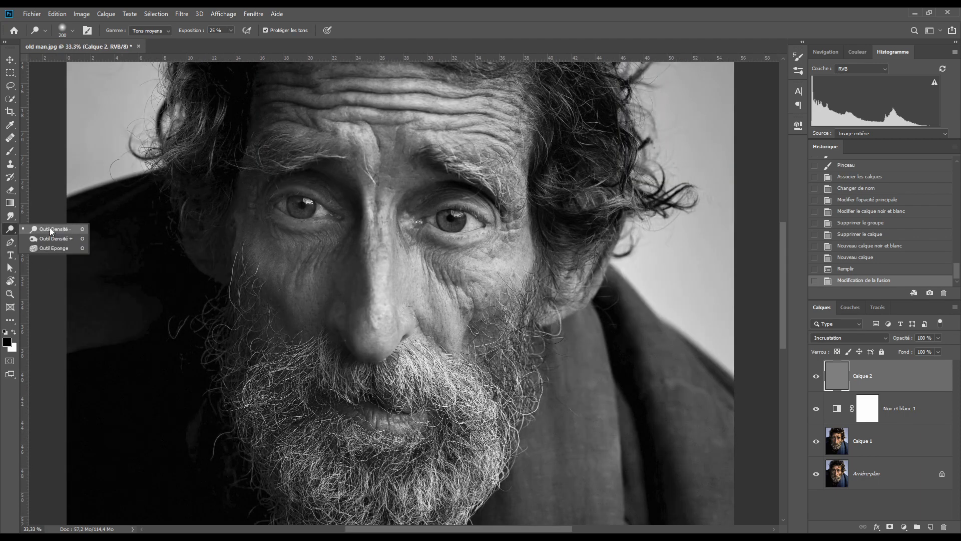
{"action": "left_click", "coordinate": [51, 230]}
{"action": "left_click", "coordinate": [425, 271]}
{"action": "left_click_drag", "start_coordinate": [191, 31], "coordinate": [201, 32]}
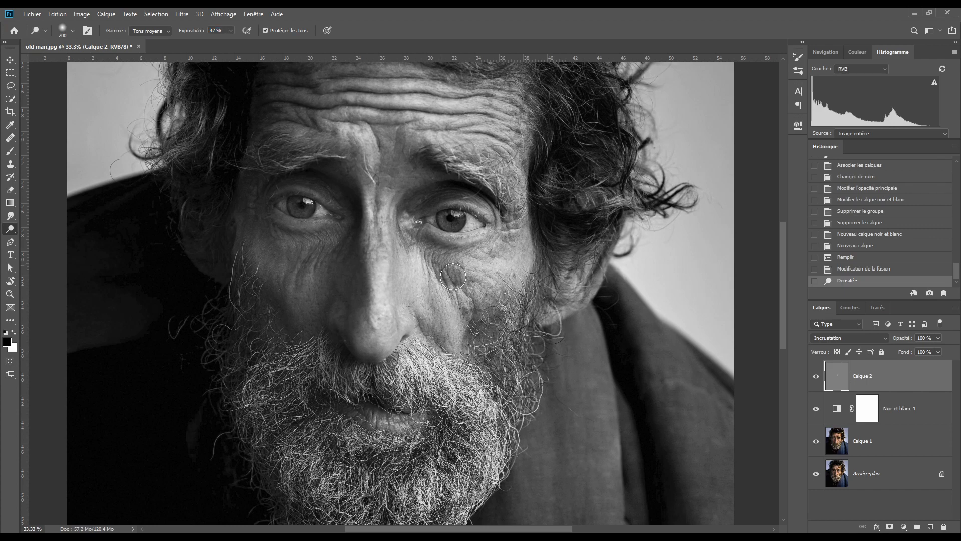
{"action": "mouse_move", "coordinate": [425, 271]}
{"action": "left_mouse_down"}
{"action": "mouse_move", "coordinate": [401, 236]}
{"action": "mouse_move", "coordinate": [423, 274]}
{"action": "mouse_move", "coordinate": [465, 296]}
{"action": "left_mouse_up"}
{"action": "mouse_move", "coordinate": [450, 281]}
{"action": "left_mouse_down"}
{"action": "mouse_move", "coordinate": [415, 264]}
{"action": "mouse_move", "coordinate": [480, 290]}
{"action": "mouse_move", "coordinate": [506, 270]}
{"action": "mouse_move", "coordinate": [496, 261]}
{"action": "left_mouse_up"}
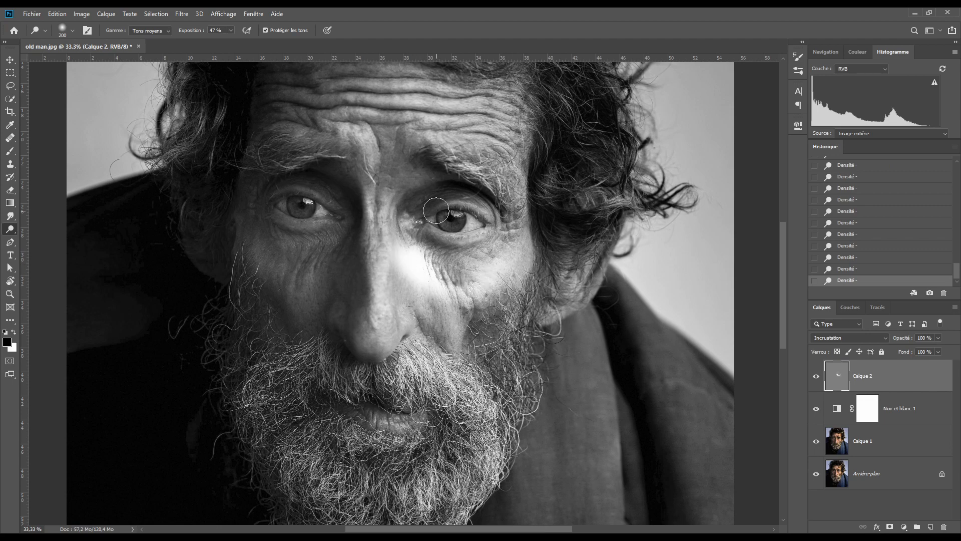
{"action": "mouse_move", "coordinate": [453, 204]}
{"action": "left_mouse_down"}
{"action": "mouse_move", "coordinate": [434, 209]}
{"action": "mouse_move", "coordinate": [496, 217]}
{"action": "mouse_move", "coordinate": [478, 213]}
{"action": "mouse_move", "coordinate": [502, 244]}
{"action": "mouse_move", "coordinate": [422, 270]}
{"action": "left_mouse_up"}
Lighten the nose and cheek, and the skin between the eyebrows with the Noir et blanc 1 adjustment hidden.
{"action": "scroll", "coordinate": [422, 270], "scroll_direction": "up", "scroll_amount": 5}
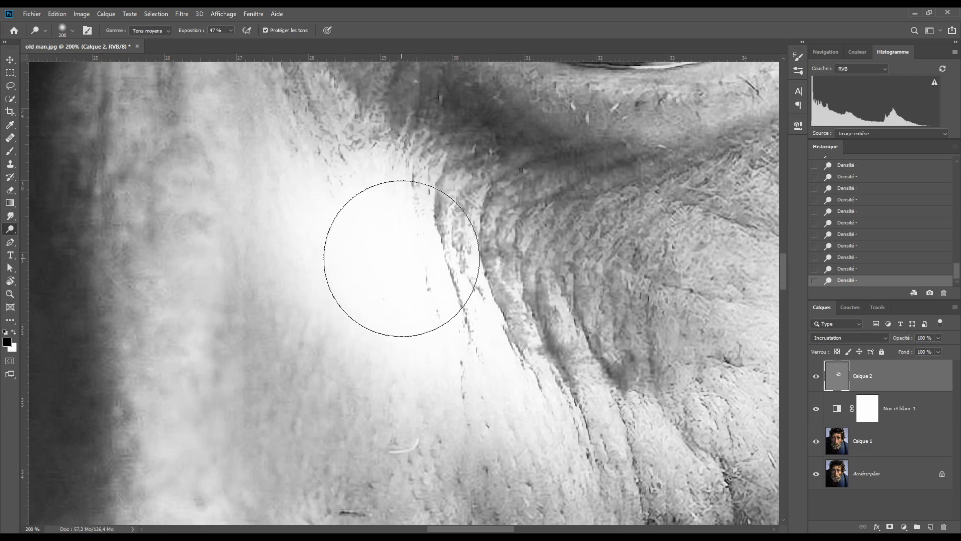
{"action": "scroll", "coordinate": [396, 257], "scroll_direction": "down", "scroll_amount": 4}
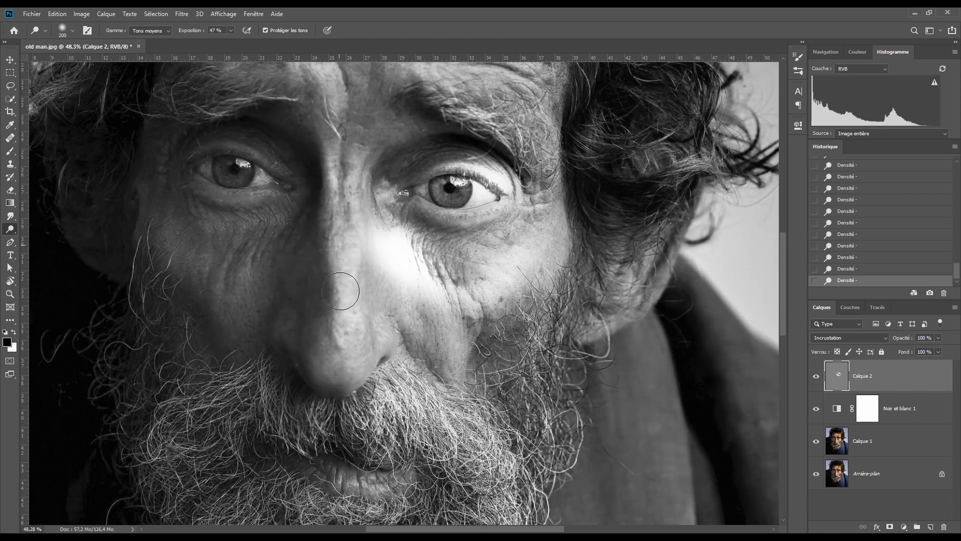
{"action": "mouse_move", "coordinate": [333, 283]}
{"action": "left_mouse_down"}
{"action": "mouse_move", "coordinate": [350, 244]}
{"action": "mouse_move", "coordinate": [341, 274]}
{"action": "mouse_move", "coordinate": [347, 267]}
{"action": "mouse_move", "coordinate": [351, 344]}
{"action": "mouse_move", "coordinate": [351, 237]}
{"action": "mouse_move", "coordinate": [424, 268]}
{"action": "mouse_move", "coordinate": [396, 286]}
{"action": "mouse_move", "coordinate": [440, 297]}
{"action": "mouse_move", "coordinate": [411, 265]}
{"action": "mouse_move", "coordinate": [465, 315]}
{"action": "mouse_move", "coordinate": [476, 308]}
{"action": "mouse_move", "coordinate": [469, 290]}
{"action": "mouse_move", "coordinate": [492, 297]}
{"action": "mouse_move", "coordinate": [551, 263]}
{"action": "mouse_move", "coordinate": [523, 268]}
{"action": "mouse_move", "coordinate": [475, 307]}
{"action": "mouse_move", "coordinate": [542, 250]}
{"action": "mouse_move", "coordinate": [490, 284]}
{"action": "mouse_move", "coordinate": [527, 259]}
{"action": "left_mouse_up"}
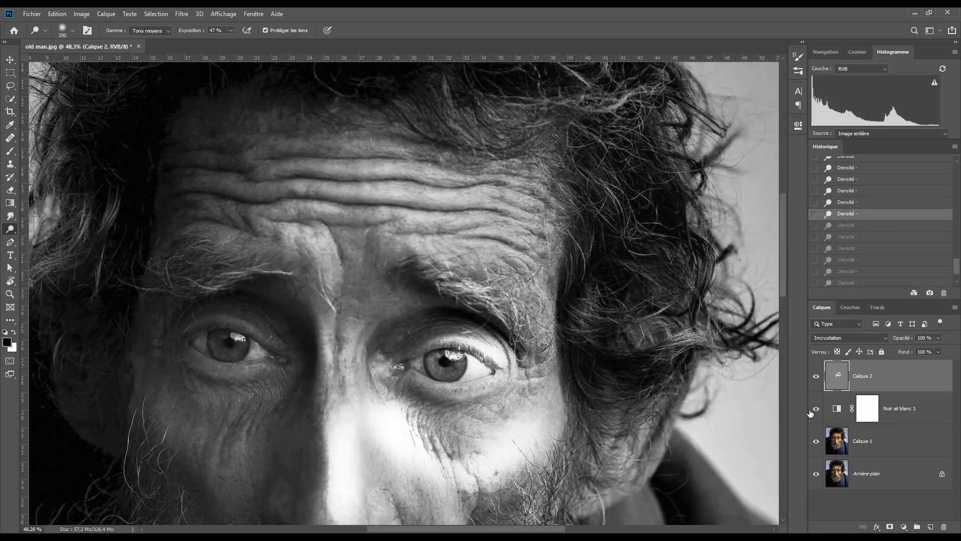
{"action": "left_click", "coordinate": [817, 409]}
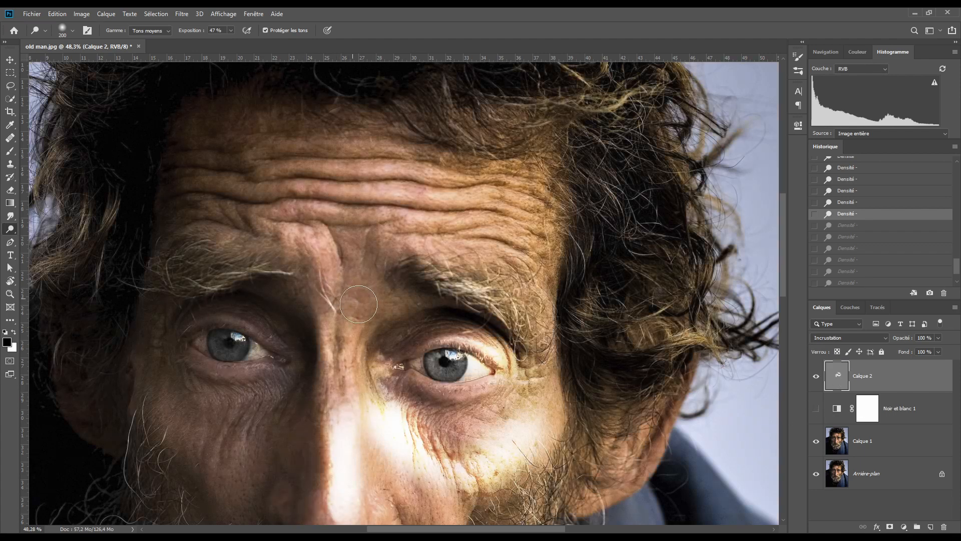
{"action": "mouse_move", "coordinate": [376, 276]}
{"action": "left_mouse_down"}
{"action": "mouse_move", "coordinate": [357, 307]}
{"action": "mouse_move", "coordinate": [395, 249]}
{"action": "mouse_move", "coordinate": [354, 312]}
{"action": "mouse_move", "coordinate": [358, 323]}
{"action": "mouse_move", "coordinate": [395, 248]}
{"action": "mouse_move", "coordinate": [367, 316]}
{"action": "mouse_move", "coordinate": [376, 307]}
{"action": "mouse_move", "coordinate": [334, 250]}
{"action": "mouse_move", "coordinate": [318, 251]}
{"action": "mouse_move", "coordinate": [338, 294]}
{"action": "mouse_move", "coordinate": [342, 258]}
{"action": "mouse_move", "coordinate": [316, 246]}
{"action": "mouse_move", "coordinate": [331, 231]}
{"action": "mouse_move", "coordinate": [361, 243]}
{"action": "mouse_move", "coordinate": [328, 227]}
{"action": "mouse_move", "coordinate": [265, 219]}
{"action": "mouse_move", "coordinate": [367, 247]}
{"action": "mouse_move", "coordinate": [356, 289]}
{"action": "mouse_move", "coordinate": [360, 270]}
{"action": "left_mouse_up"}
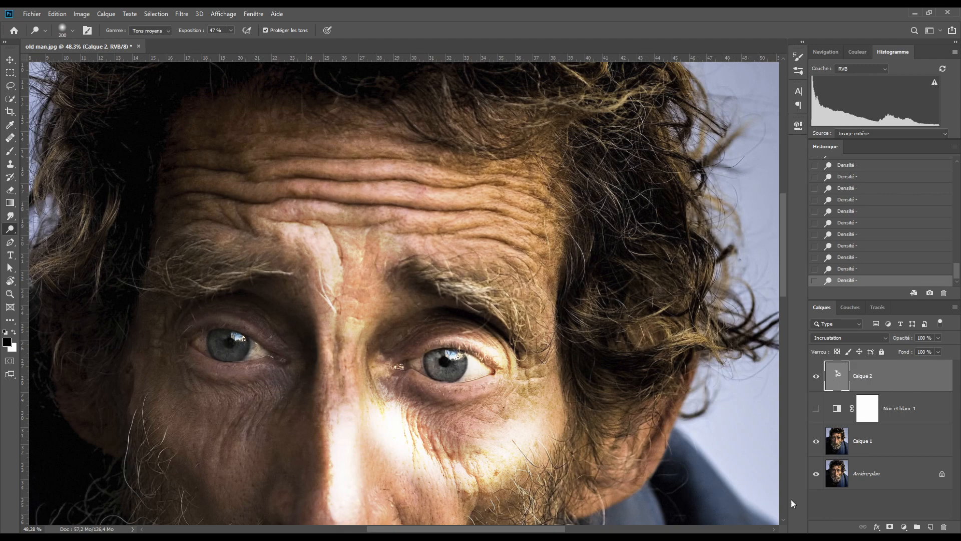
Make the Noir et blanc 1 adjustment visible again and delete the gray layer Calque 2.
{"action": "left_click", "coordinate": [816, 408]}
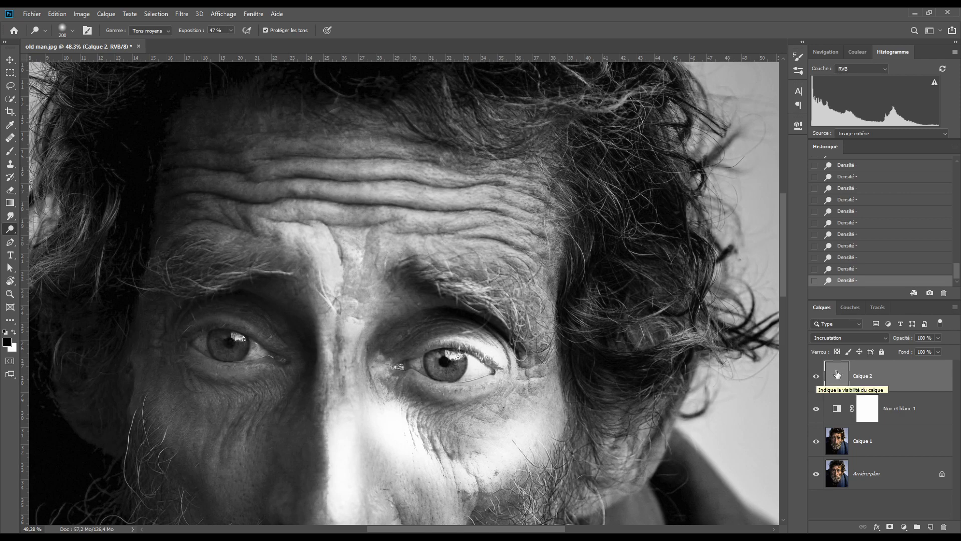
{"action": "left_click_drag", "start_coordinate": [837, 375], "coordinate": [943, 525]}
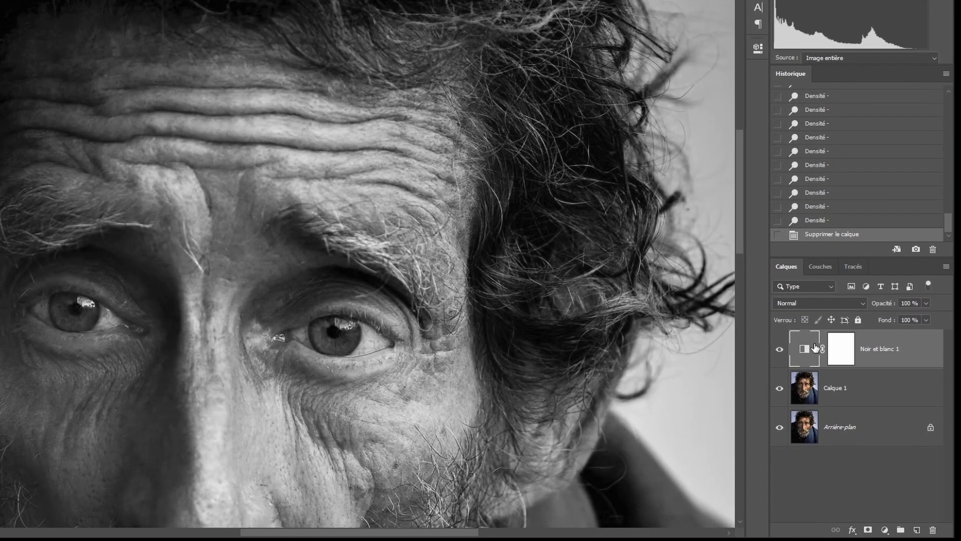
Add a Courbes adjustment layer above Noir et blanc 1 and rename it dodge.
{"action": "left_click", "coordinate": [815, 357]}
{"action": "left_click", "coordinate": [885, 529]}
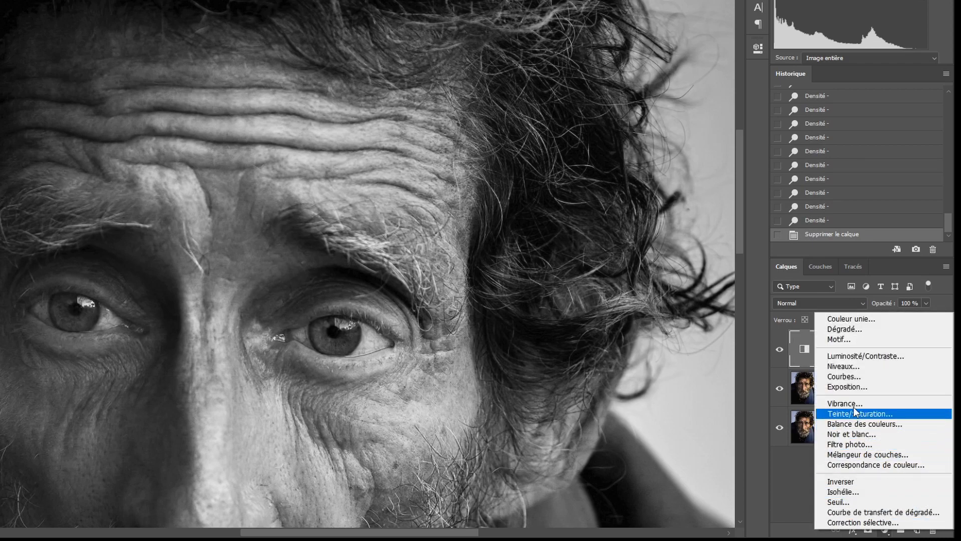
{"action": "left_click", "coordinate": [846, 376]}
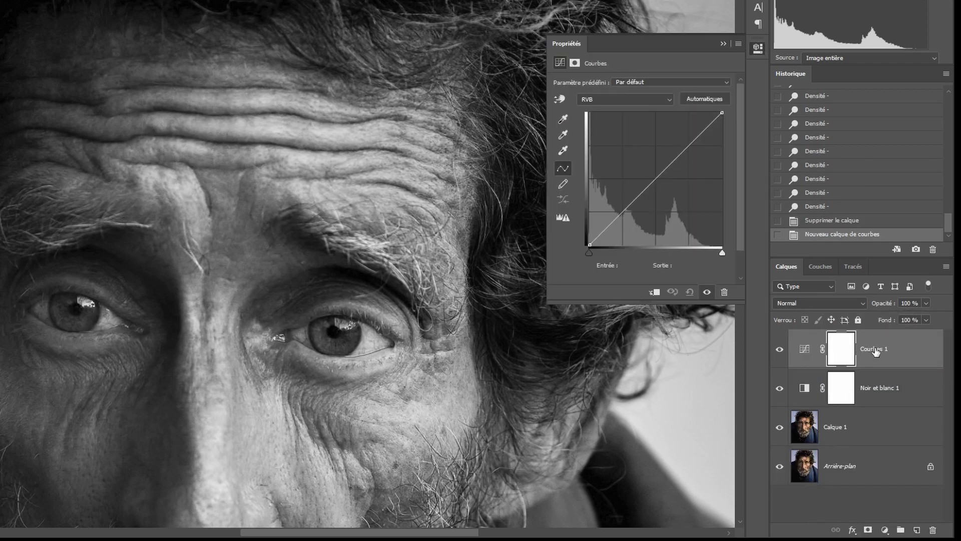
{"action": "double_click", "coordinate": [871, 349]}
{"action": "type", "text": "d"}
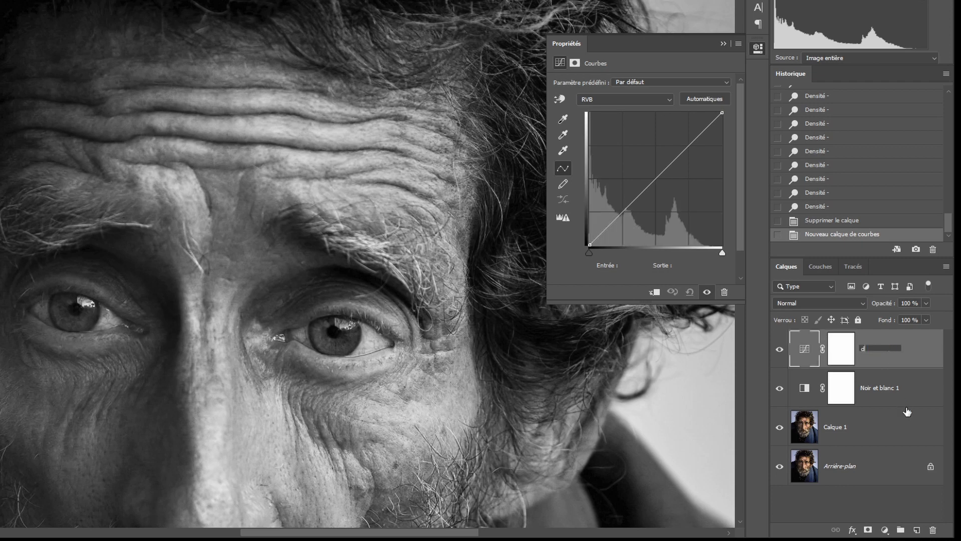
{"action": "type", "text": "odge"}
{"action": "key", "text": "Return"}
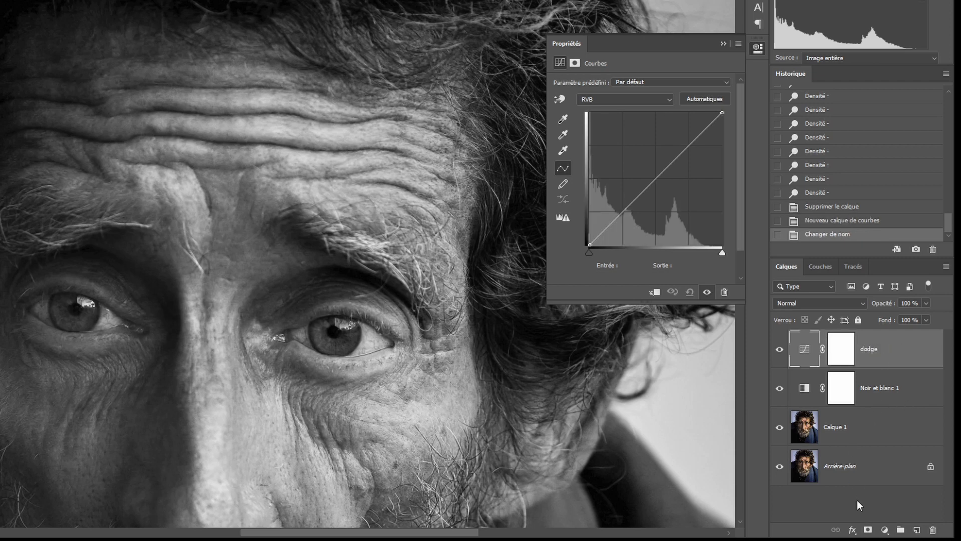
Add a second Courbes adjustment layer above dodge and rename it burn.
{"action": "left_click", "coordinate": [884, 531]}
{"action": "left_click", "coordinate": [851, 377]}
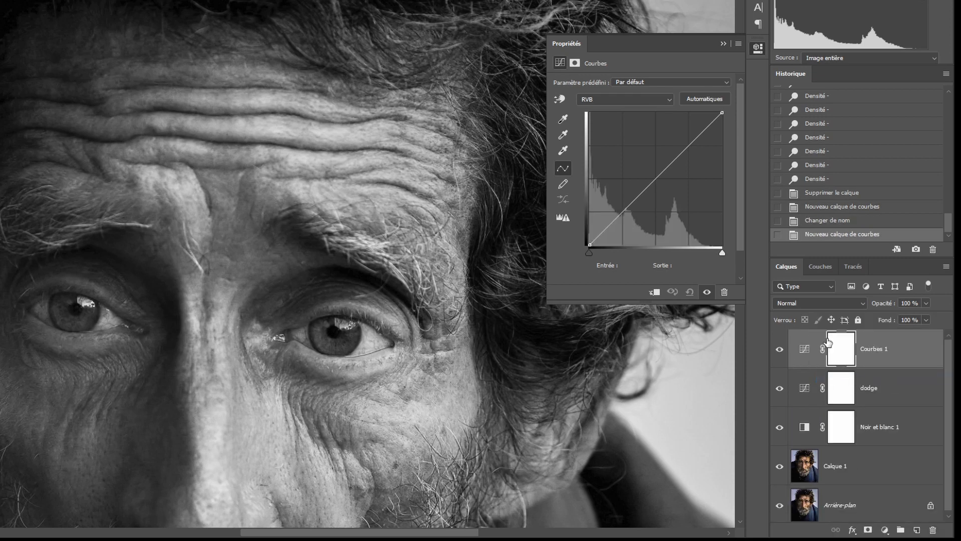
{"action": "double_click", "coordinate": [869, 354]}
{"action": "type", "text": "b"}
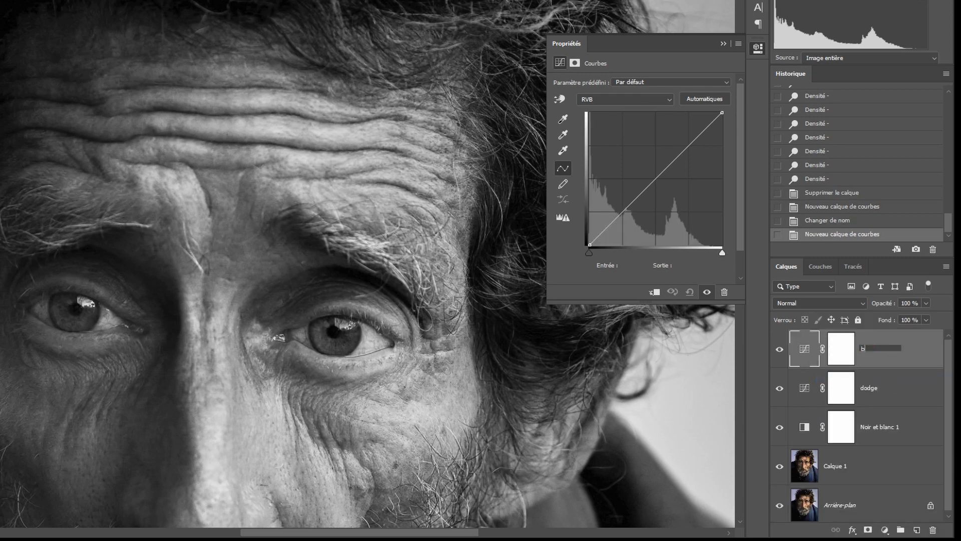
{"action": "type", "text": "urn"}
{"action": "key", "text": "Return"}
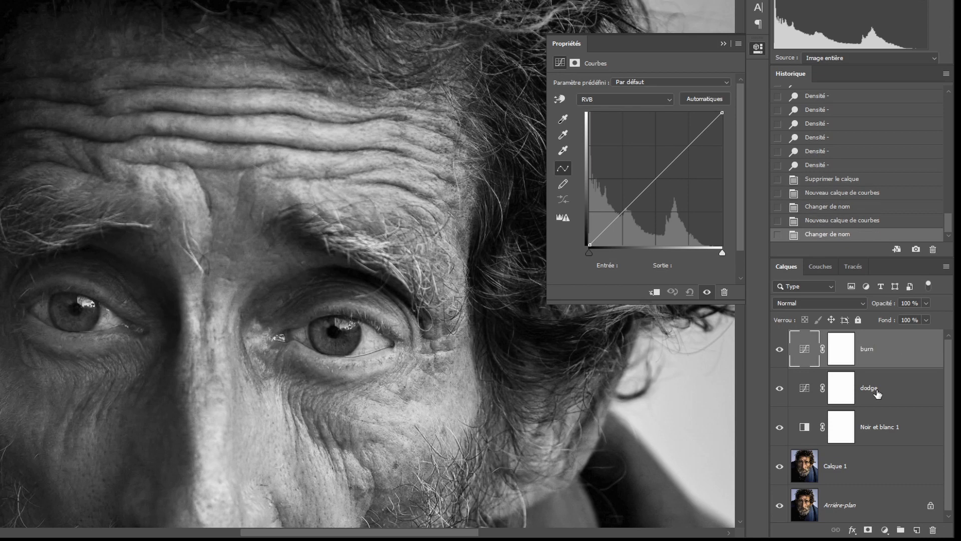
Set the dodge layer's blend mode to Superposition and the burn layer's blend mode to Produit.
{"action": "left_click", "coordinate": [804, 389]}
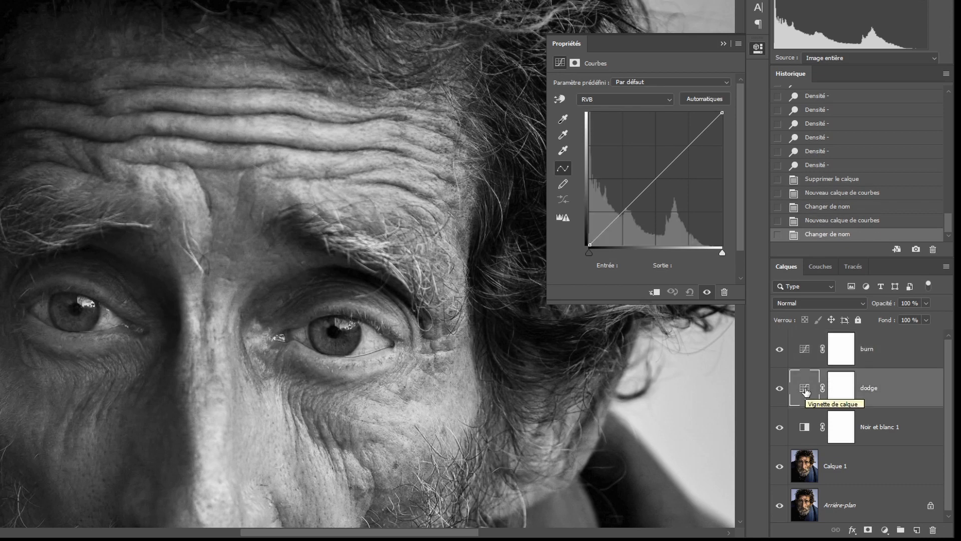
{"action": "left_click", "coordinate": [792, 302]}
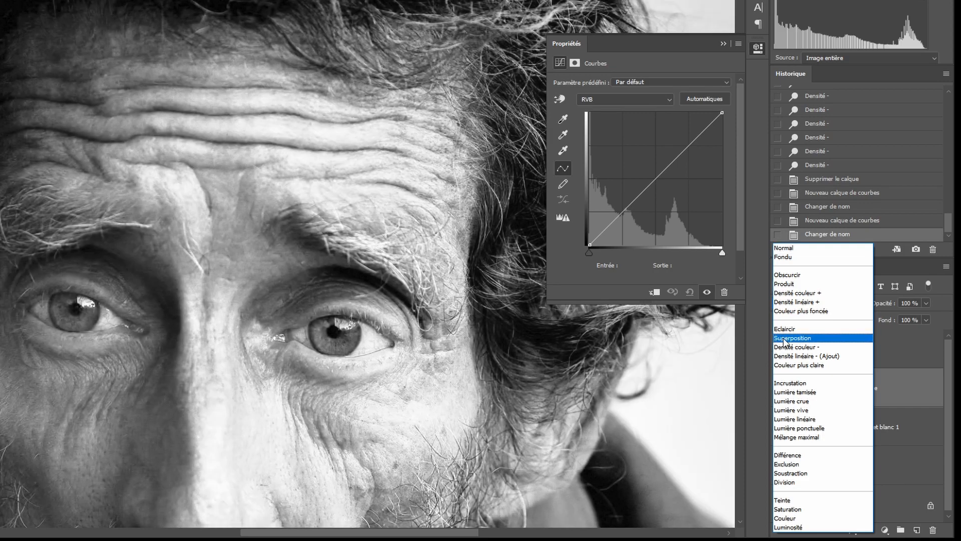
{"action": "left_click", "coordinate": [788, 338]}
{"action": "scroll", "coordinate": [308, 190], "scroll_direction": "down", "scroll_amount": 8}
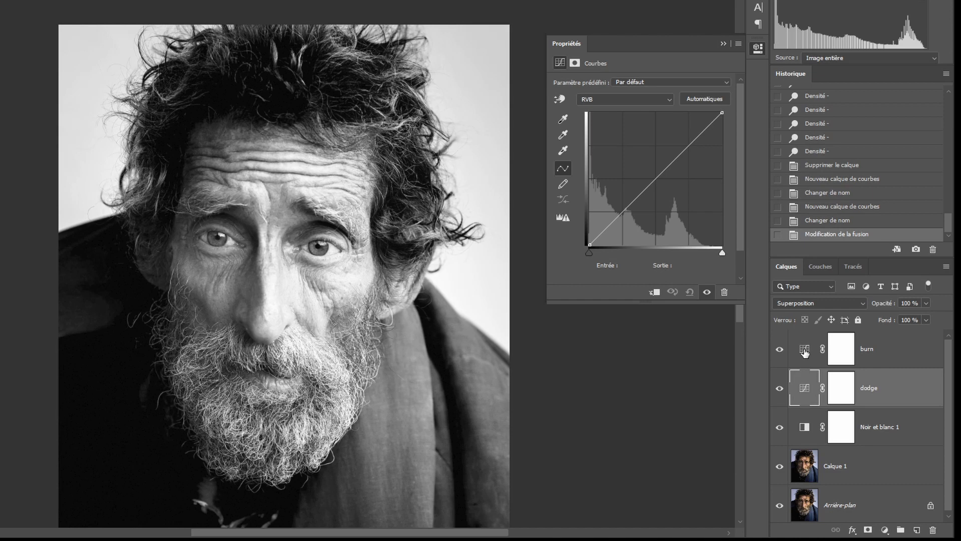
{"action": "left_click", "coordinate": [804, 352]}
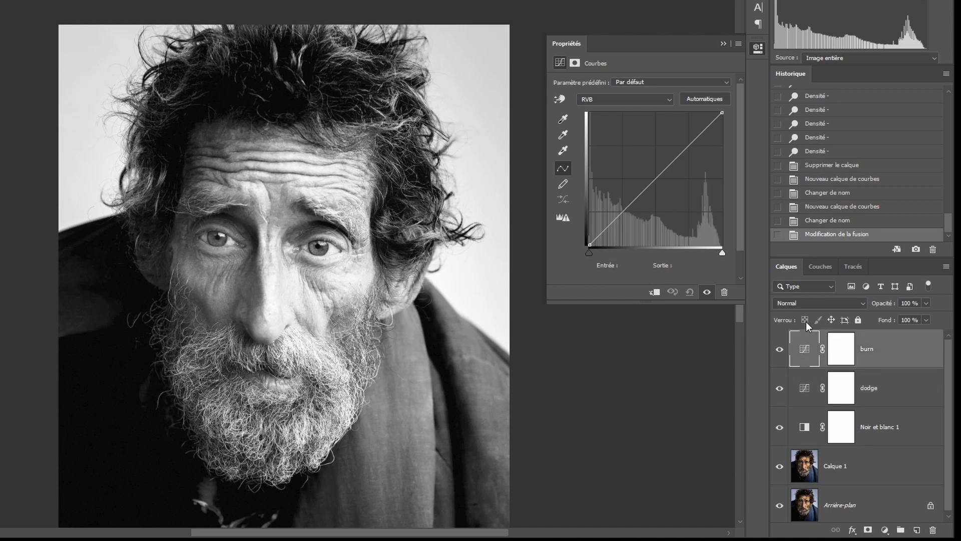
{"action": "left_click", "coordinate": [802, 296]}
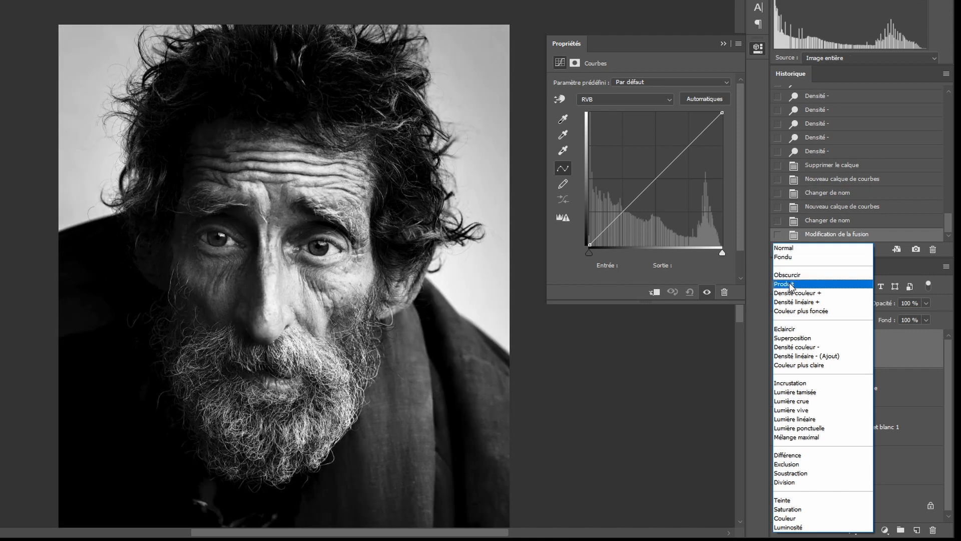
{"action": "left_click", "coordinate": [791, 284]}
Group the dodge and burn curves layers and name the group dodge and burn.
{"action": "left_click", "coordinate": [842, 386]}
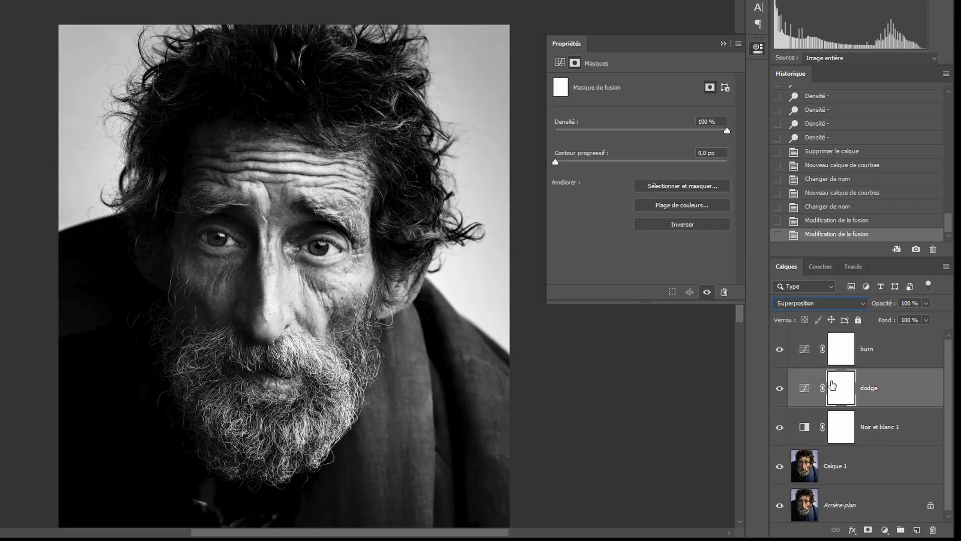
{"action": "left_click", "coordinate": [805, 353], "text": "shift"}
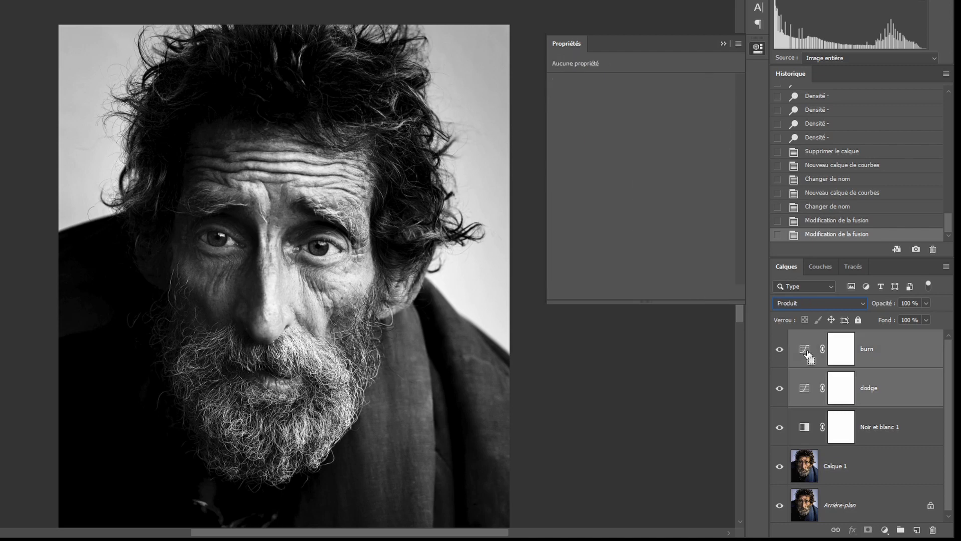
{"action": "key", "text": "ctrl+g"}
{"action": "double_click", "coordinate": [823, 336]}
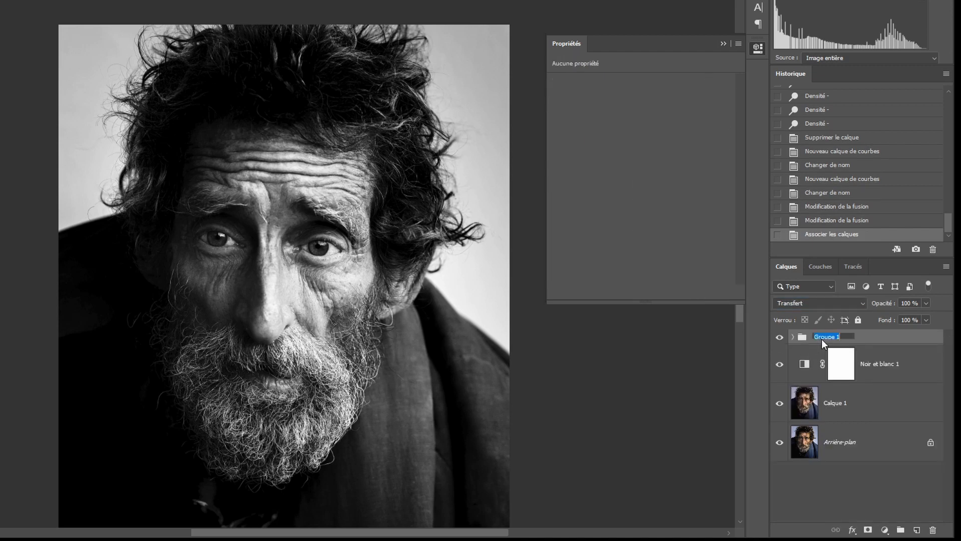
{"action": "key", "text": "BackSpace"}
{"action": "type", "text": "dof"}
{"action": "type", "text": "e and burn"}
{"action": "key", "text": "Return"}
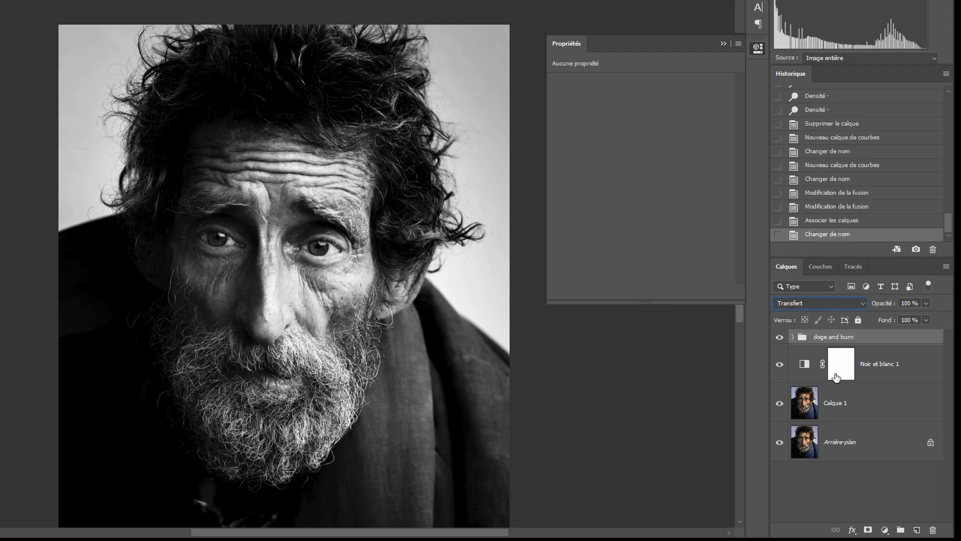
{"action": "double_click", "coordinate": [822, 336]}
{"action": "left_click", "coordinate": [822, 337]}
{"action": "type", "text": "d"}
{"action": "key", "text": "Return"}
Expand the dodge and burn group and invert the masks of both curves layers to black.
{"action": "left_click", "coordinate": [792, 337]}
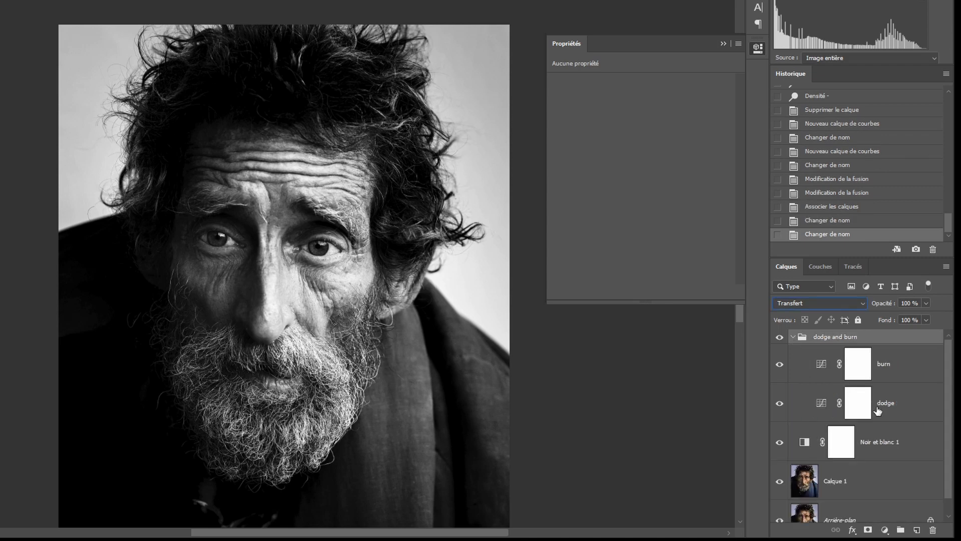
{"action": "left_click", "coordinate": [857, 403]}
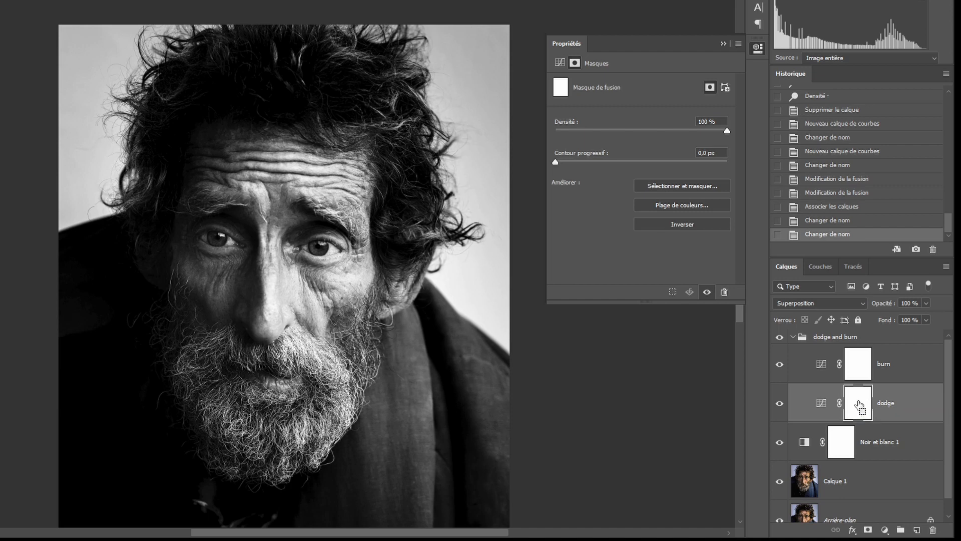
{"action": "key", "text": "ctrl+i"}
{"action": "left_click", "coordinate": [859, 364]}
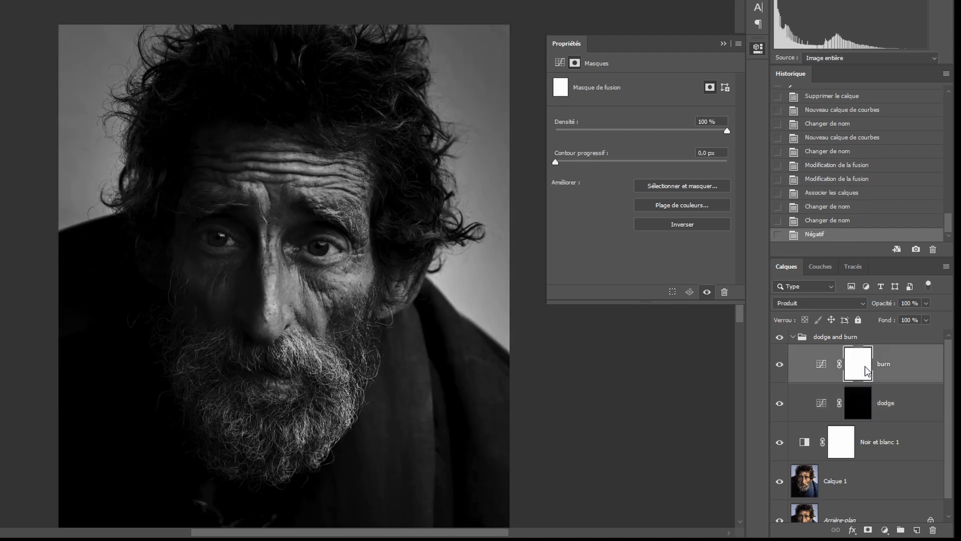
{"action": "key", "text": "ctrl+i"}
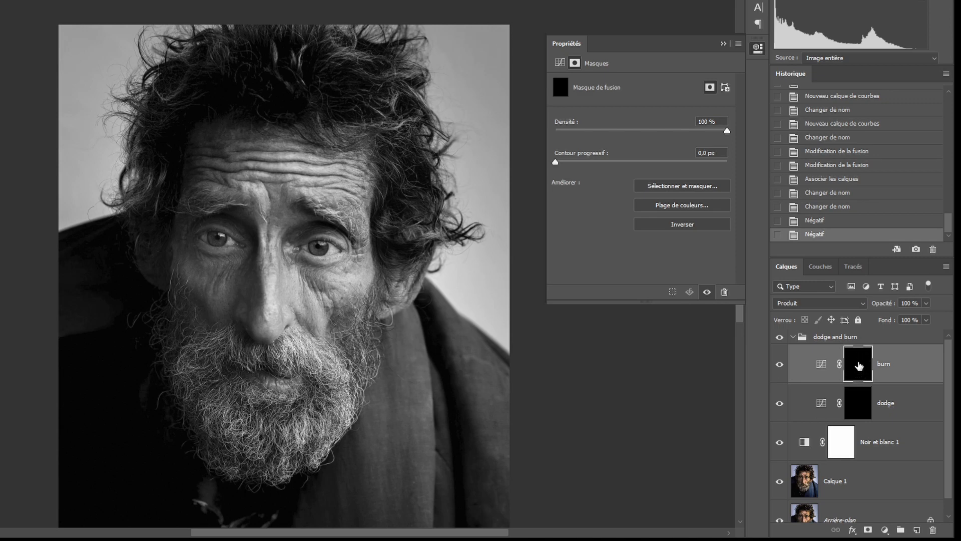
Select the dodge layer's mask and prepare a soft round Pinceau with 0% hardness.
{"action": "left_click", "coordinate": [820, 386]}
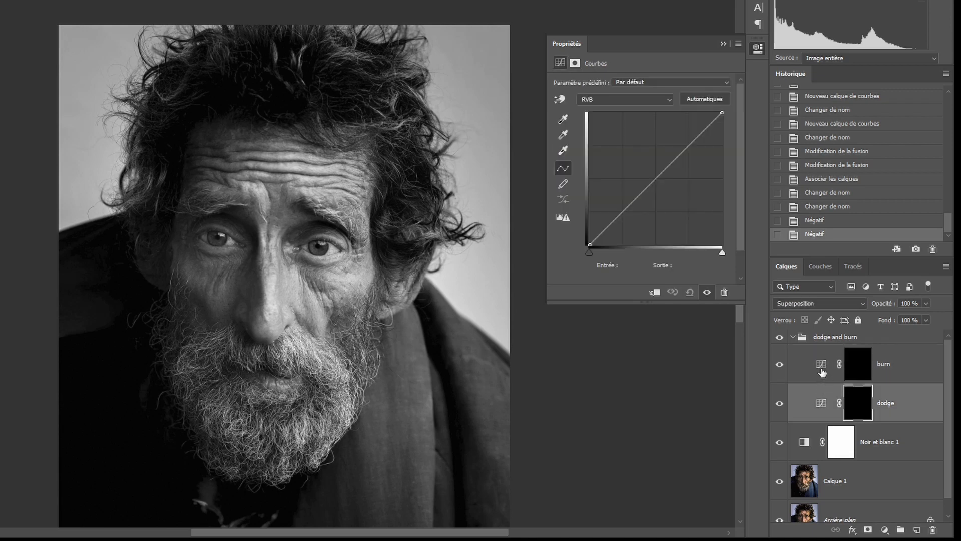
{"action": "left_click", "coordinate": [822, 371]}
{"action": "left_click", "coordinate": [859, 406]}
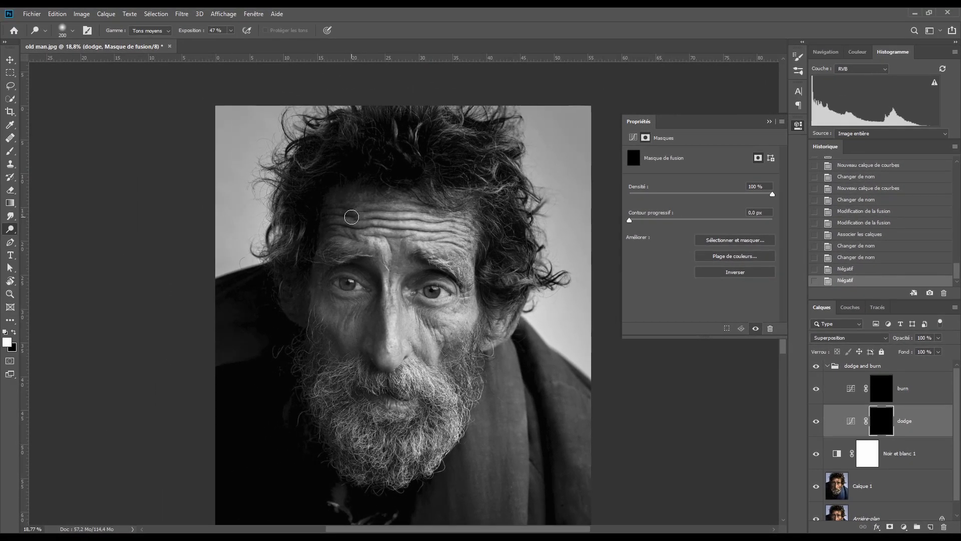
{"action": "key", "text": "b"}
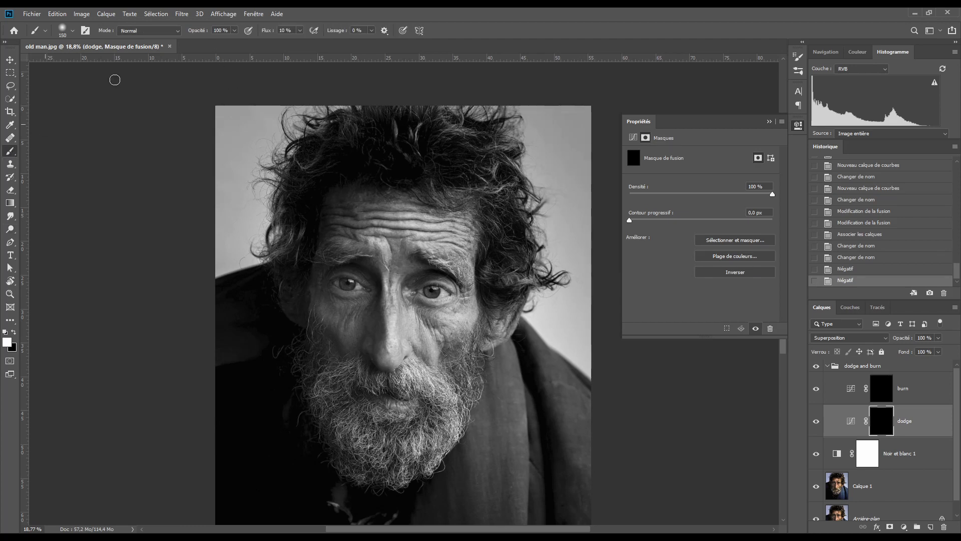
{"action": "right_click", "coordinate": [270, 177]}
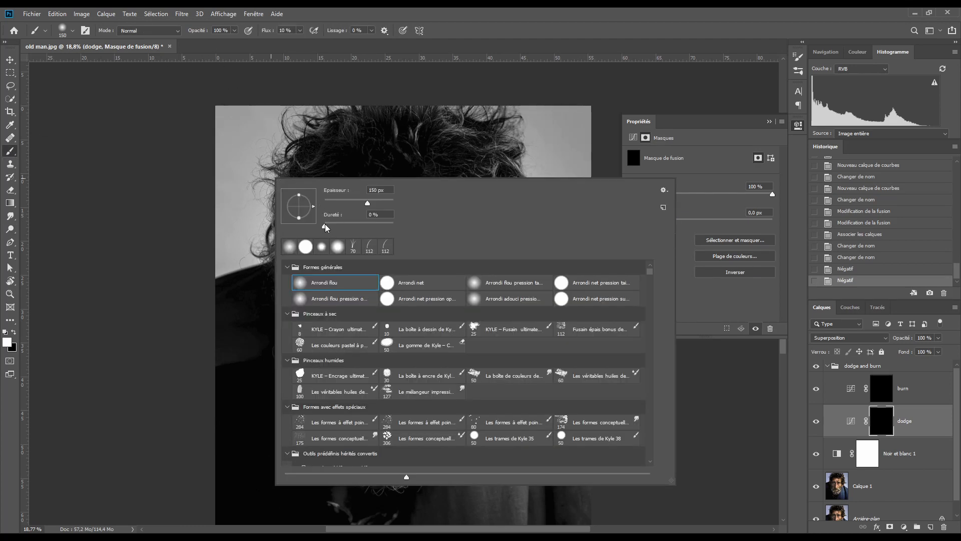
{"action": "left_click", "coordinate": [326, 227]}
{"action": "key", "text": "Return"}
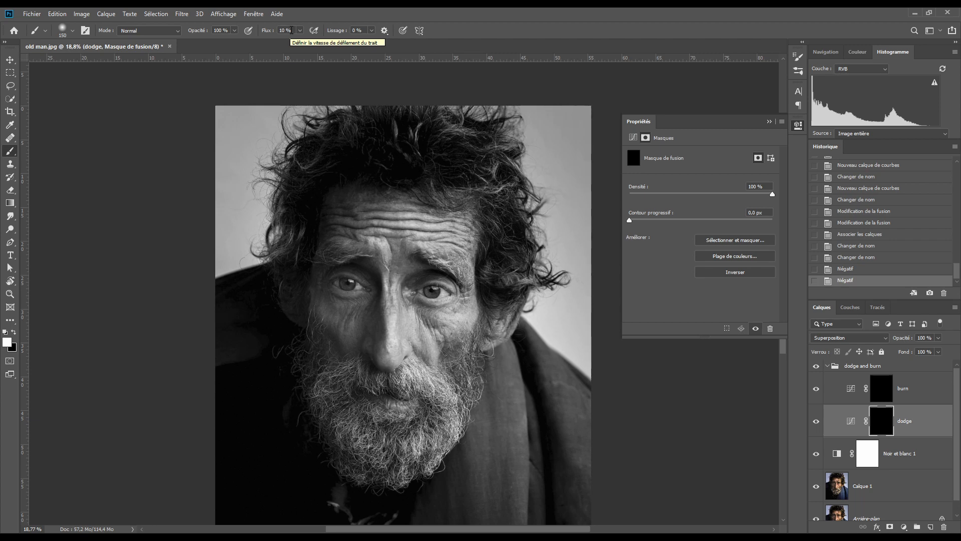
Set the brush flow to 100% and paint a vertical test stroke on the coat in the dodge mask.
{"action": "left_click_drag", "start_coordinate": [406, 371], "coordinate": [351, 225]}
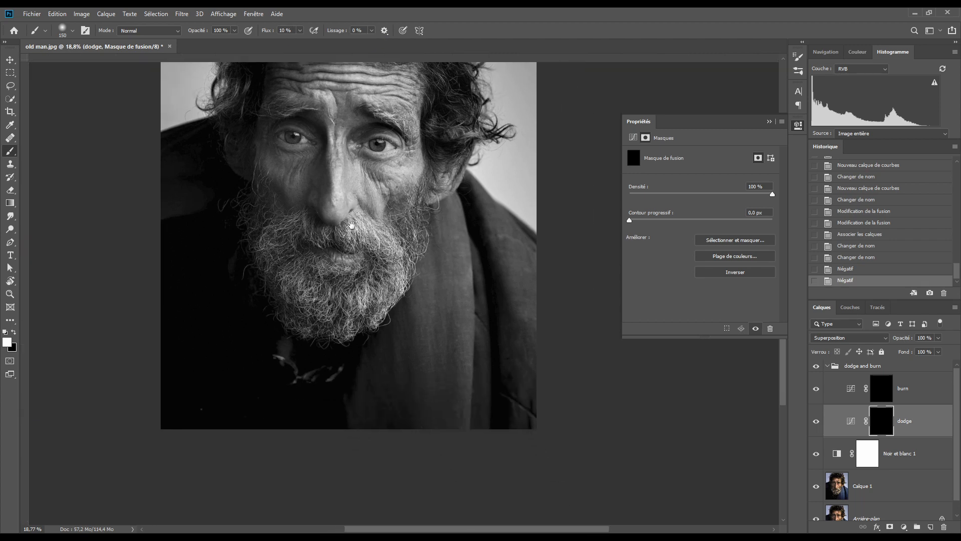
{"action": "key", "text": "ctrl+r"}
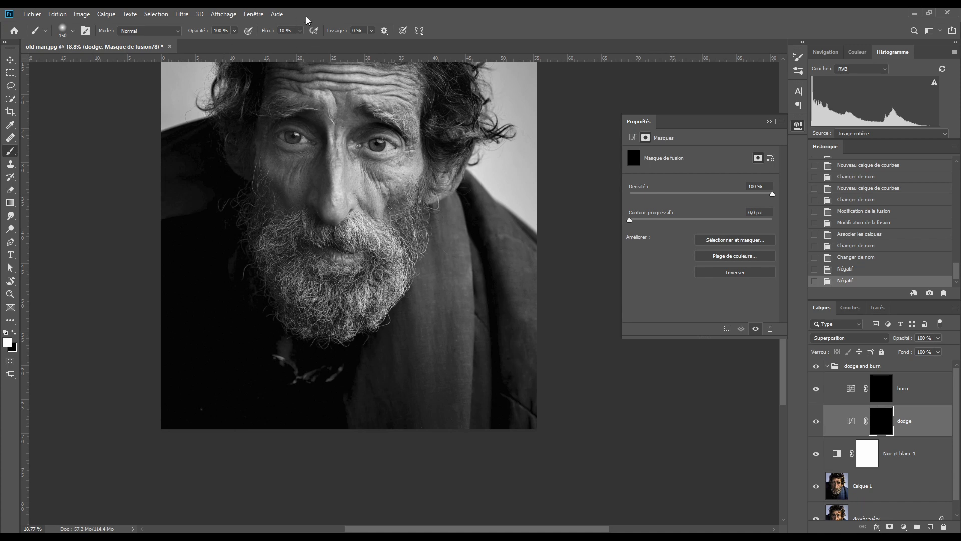
{"action": "left_click", "coordinate": [286, 30]}
{"action": "type", "text": "10"}
{"action": "key", "text": "Return"}
{"action": "left_click", "coordinate": [426, 365]}
{"action": "left_click", "coordinate": [434, 348]}
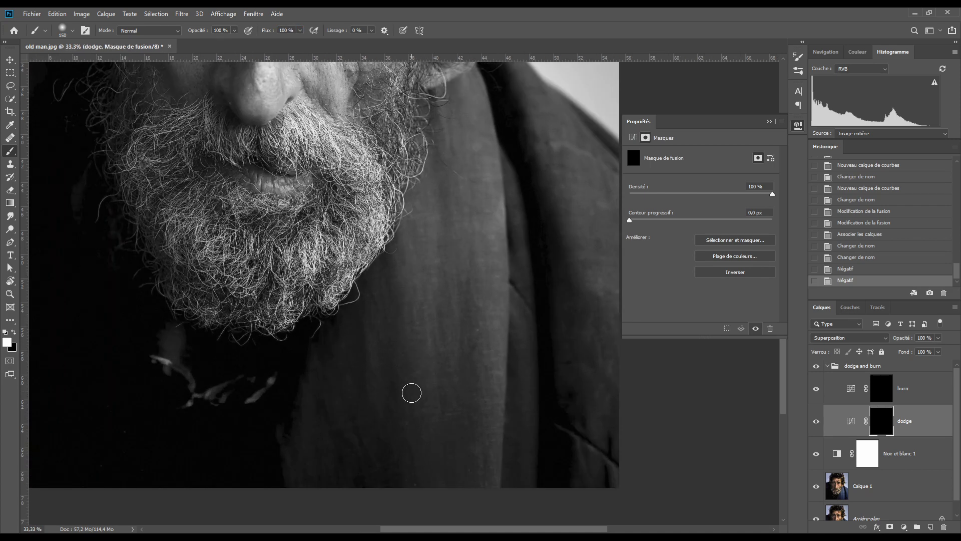
{"action": "left_click_drag", "start_coordinate": [411, 393], "coordinate": [425, 244]}
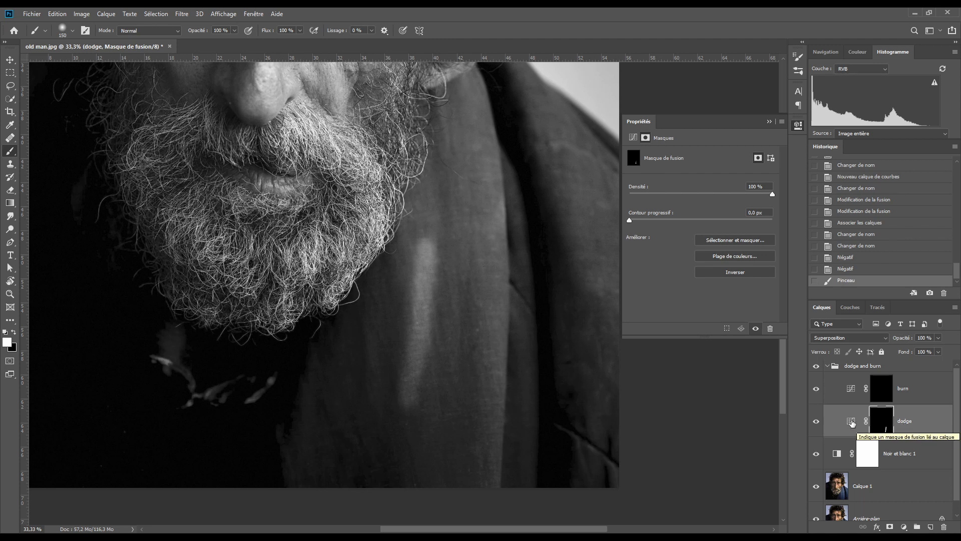
Set the brush flow to 50% and paint a second vertical test stroke on the coat, going over it twice.
{"action": "left_click", "coordinate": [293, 30]}
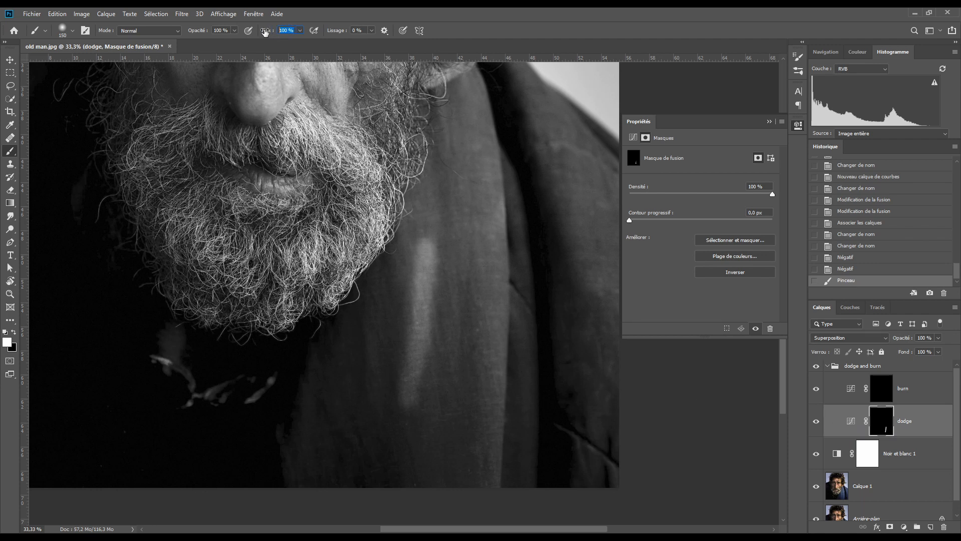
{"action": "type", "text": "50"}
{"action": "left_click_drag", "start_coordinate": [469, 260], "coordinate": [449, 408]}
{"action": "left_click_drag", "start_coordinate": [469, 254], "coordinate": [451, 393]}
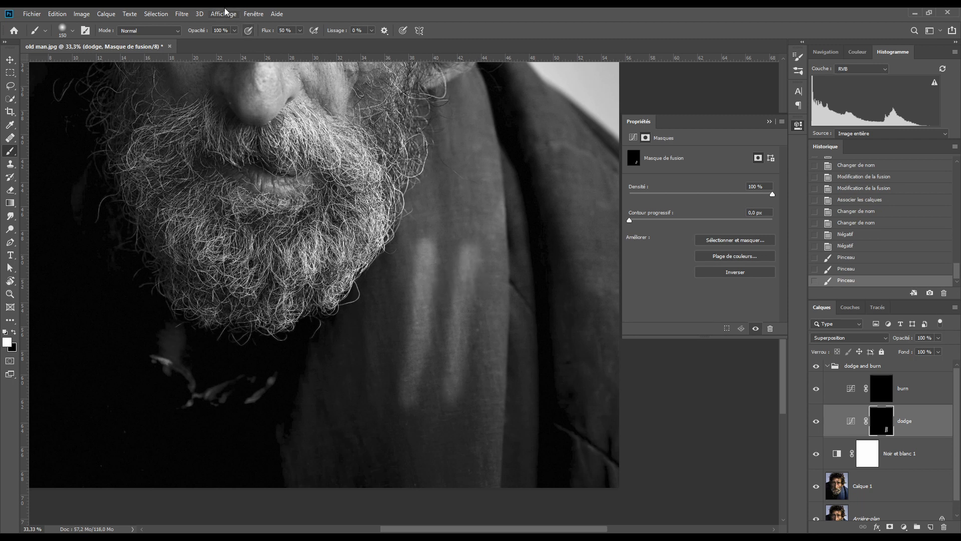
Set the brush flow to 25% and build up further test strokes on the coat with repeated passes.
{"action": "left_click", "coordinate": [286, 30]}
{"action": "type", "text": "25"}
{"action": "key", "text": "Return"}
{"action": "left_click_drag", "start_coordinate": [389, 286], "coordinate": [364, 410]}
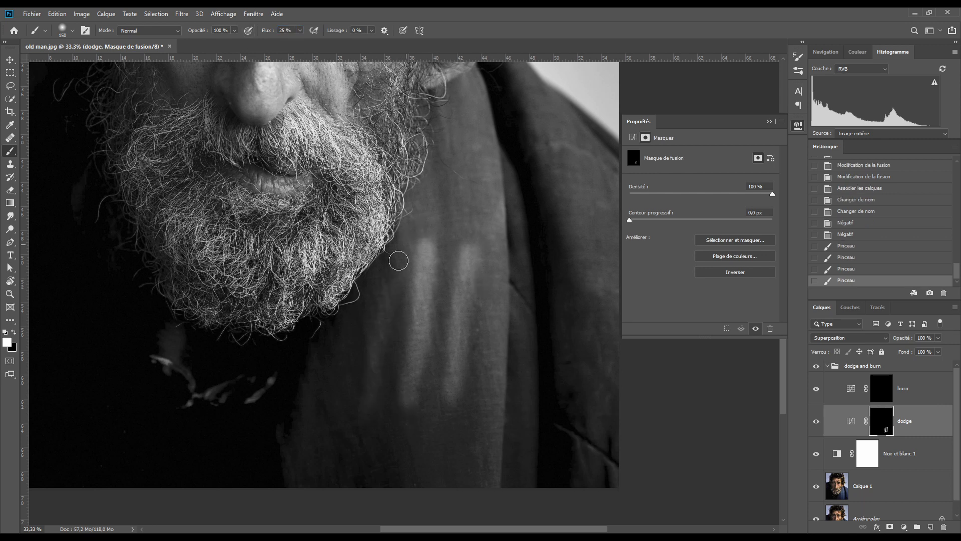
{"action": "left_click_drag", "start_coordinate": [399, 260], "coordinate": [376, 391]}
{"action": "mouse_move", "coordinate": [393, 281]}
{"action": "left_mouse_down"}
{"action": "mouse_move", "coordinate": [361, 402]}
{"action": "mouse_move", "coordinate": [391, 283]}
{"action": "mouse_move", "coordinate": [371, 388]}
{"action": "mouse_move", "coordinate": [395, 310]}
{"action": "mouse_move", "coordinate": [384, 324]}
{"action": "left_mouse_up"}
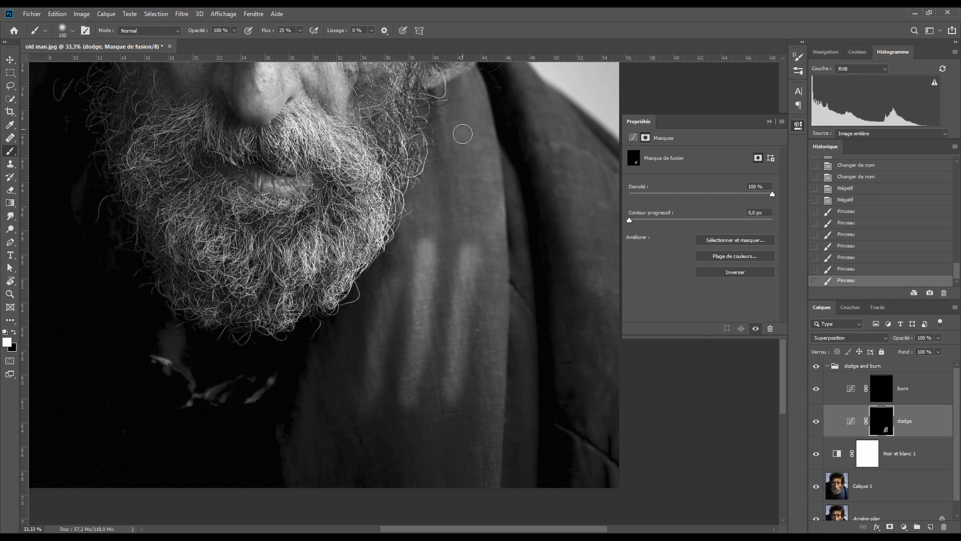
{"action": "mouse_move", "coordinate": [461, 133]}
{"action": "left_mouse_down"}
{"action": "mouse_move", "coordinate": [469, 220]}
{"action": "mouse_move", "coordinate": [462, 128]}
{"action": "mouse_move", "coordinate": [457, 198]}
{"action": "left_mouse_up"}
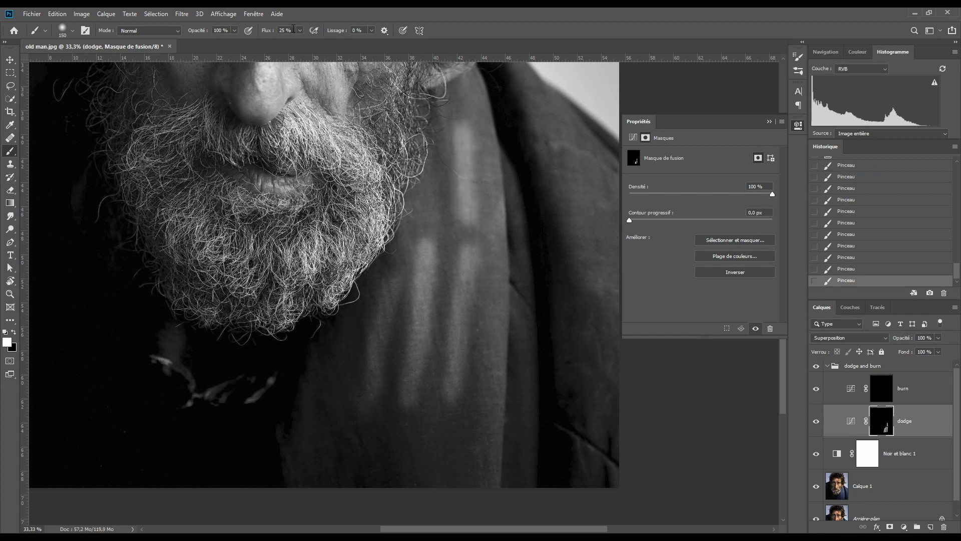
Set the brush flow to 10% and revert the image to the Négatif state preceding all the test strokes.
{"action": "left_click_drag", "start_coordinate": [294, 29], "coordinate": [250, 28]}
{"action": "type", "text": "10"}
{"action": "key", "text": "Return"}
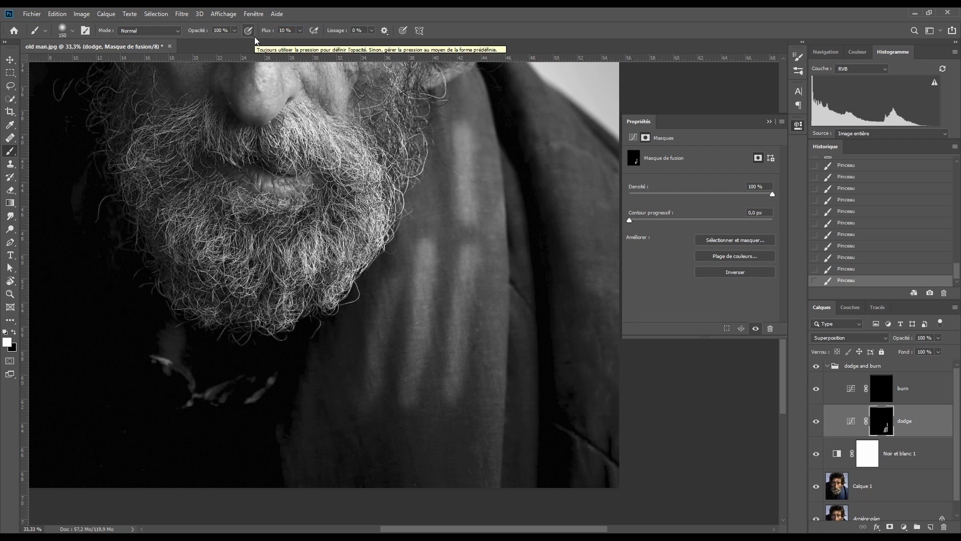
{"action": "left_click", "coordinate": [846, 189]}
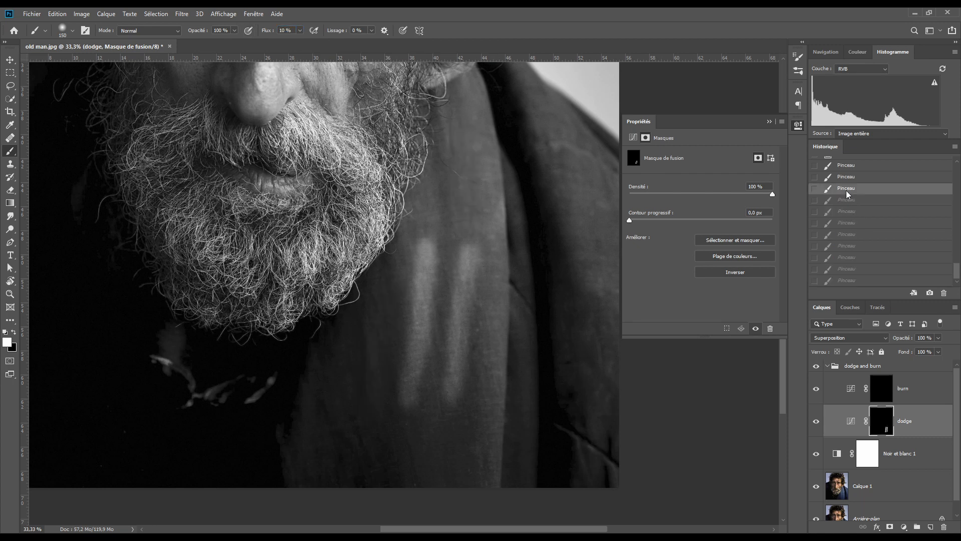
{"action": "scroll", "coordinate": [846, 200], "scroll_direction": "up", "scroll_amount": 2}
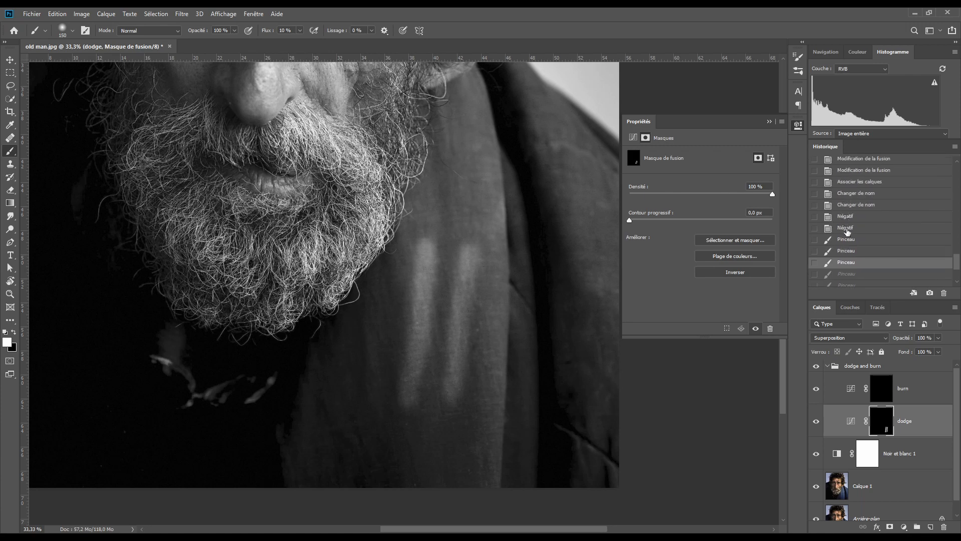
{"action": "left_click", "coordinate": [846, 228]}
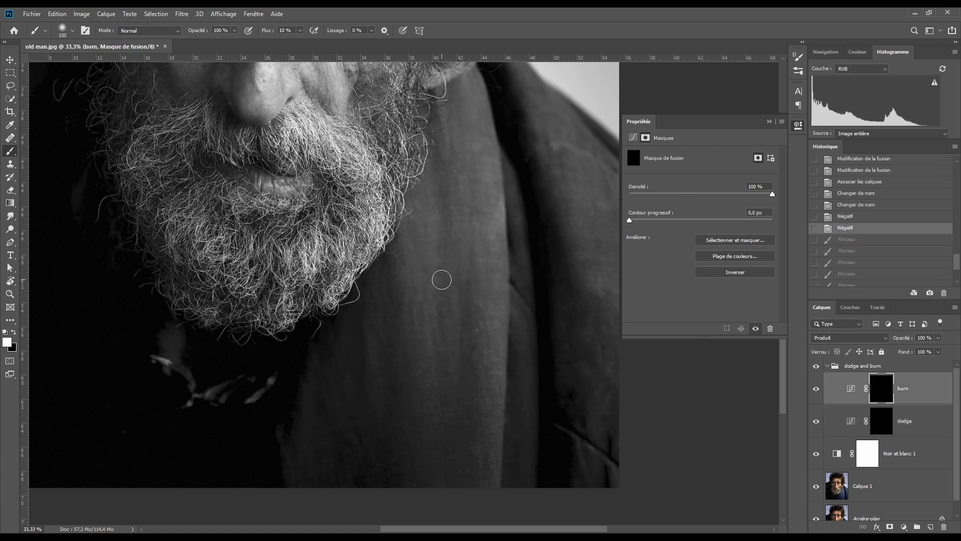
On the dodge layer's mask, paint over the light ridges of the forehead wrinkles with an 80 px brush to brighten them.
{"action": "key", "text": "alt+bracketleft"}
{"action": "left_click_drag", "start_coordinate": [246, 62], "coordinate": [391, 302]}
{"action": "left_click", "coordinate": [770, 122]}
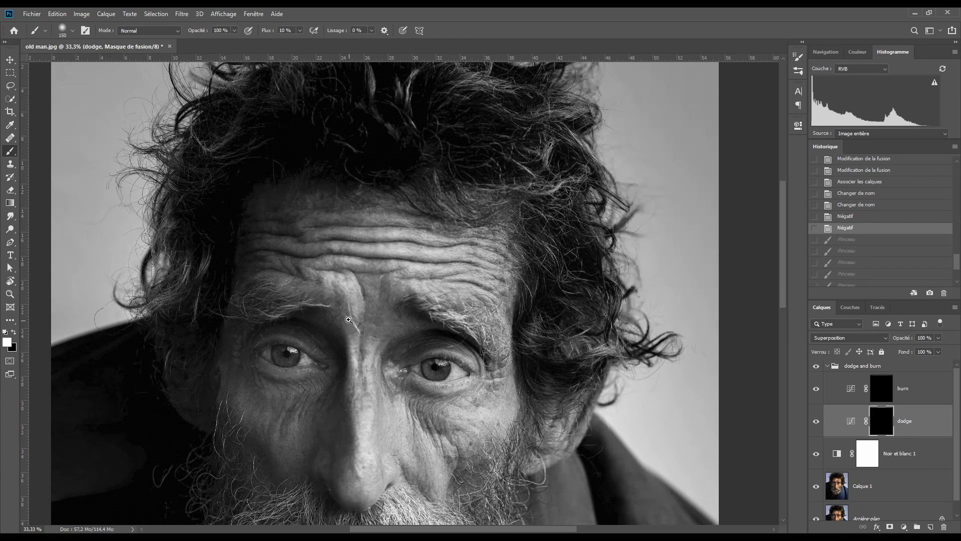
{"action": "key", "text": "ctrl+plus"}
{"action": "key", "text": "ctrl+plus"}
{"action": "key", "text": "bracketleft"}
{"action": "key", "text": "bracketleft"}
{"action": "key", "text": "bracketleft"}
{"action": "left_click_drag", "start_coordinate": [255, 199], "coordinate": [474, 192]}
{"action": "left_click_drag", "start_coordinate": [277, 215], "coordinate": [557, 226]}
{"action": "mouse_move", "coordinate": [319, 224]}
{"action": "left_mouse_down"}
{"action": "mouse_move", "coordinate": [444, 238]}
{"action": "mouse_move", "coordinate": [260, 254]}
{"action": "mouse_move", "coordinate": [495, 257]}
{"action": "mouse_move", "coordinate": [280, 286]}
{"action": "mouse_move", "coordinate": [300, 320]}
{"action": "left_mouse_up"}
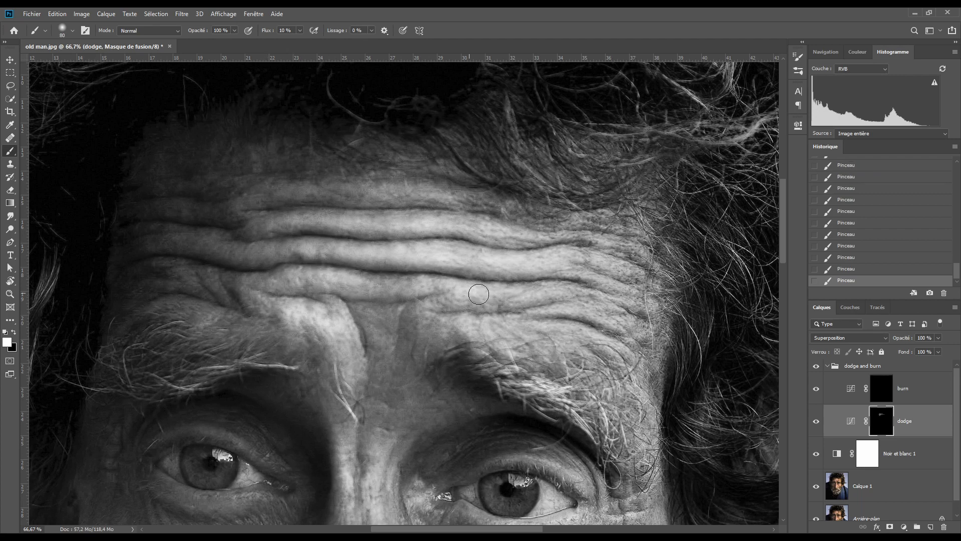
Brighten the highlights around the eyes, nose and cheek on the dodge mask, using a brush of 100 px for the nose.
{"action": "left_click_drag", "start_coordinate": [516, 449], "coordinate": [421, 246]}
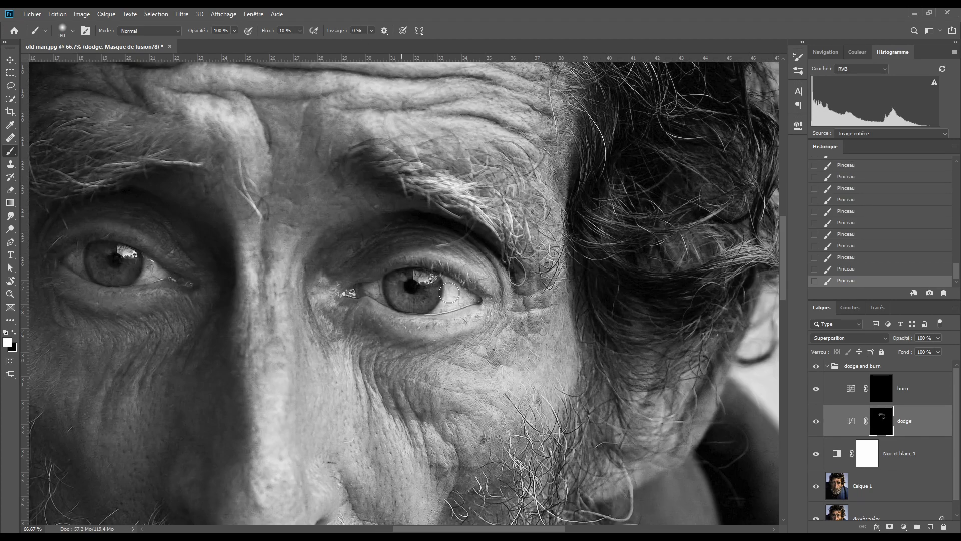
{"action": "key", "text": "bracketright"}
{"action": "key", "text": "bracketright"}
{"action": "key", "text": "bracketright"}
{"action": "key", "text": "bracketright"}
{"action": "key", "text": "bracketright"}
{"action": "key", "text": "bracketright"}
{"action": "mouse_move", "coordinate": [322, 360]}
{"action": "left_mouse_down"}
{"action": "mouse_move", "coordinate": [328, 321]}
{"action": "mouse_move", "coordinate": [383, 245]}
{"action": "left_mouse_up"}
{"action": "key", "text": "bracketleft"}
{"action": "key", "text": "bracketleft"}
{"action": "key", "text": "bracketleft"}
{"action": "key", "text": "bracketleft"}
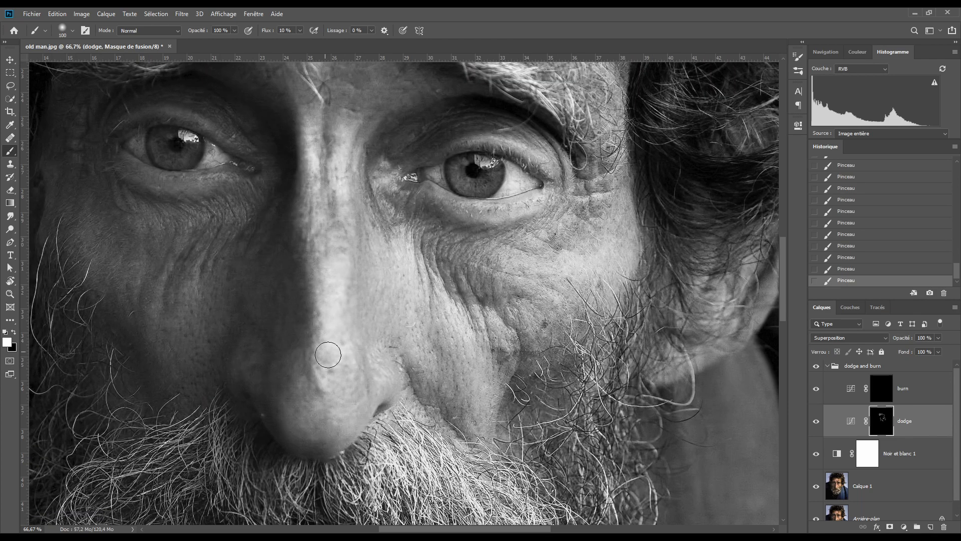
{"action": "mouse_move", "coordinate": [556, 378]}
{"action": "left_mouse_down"}
{"action": "mouse_move", "coordinate": [495, 376]}
{"action": "mouse_move", "coordinate": [456, 393]}
{"action": "left_mouse_up"}
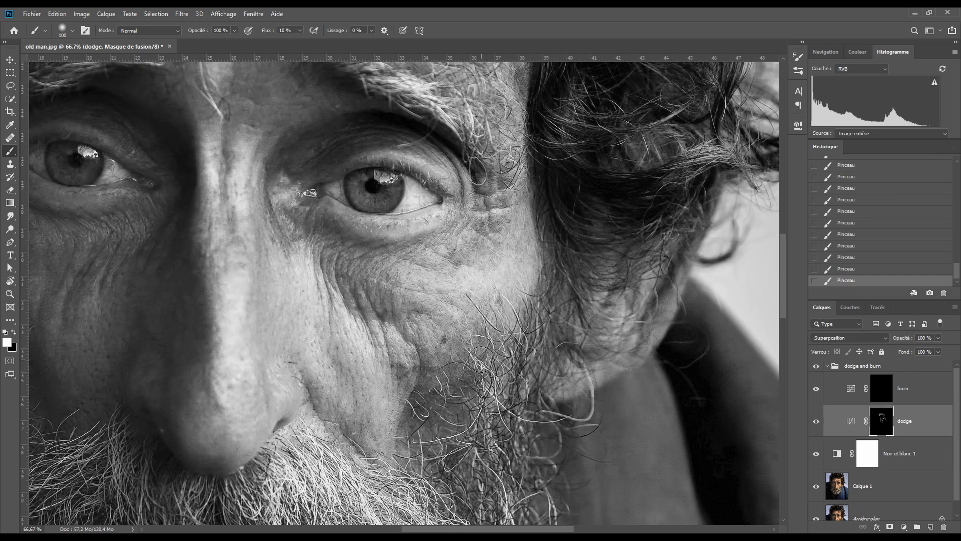
Enlarge the brush to 500 px and paint the dodge mask over the beard and the coat to lighten them.
{"action": "scroll", "coordinate": [403, 352], "scroll_direction": "down", "scroll_amount": 3}
{"action": "mouse_move", "coordinate": [321, 476]}
{"action": "left_mouse_down"}
{"action": "mouse_move", "coordinate": [350, 480]}
{"action": "mouse_move", "coordinate": [340, 375]}
{"action": "left_mouse_up"}
{"action": "key", "text": "bracketright"}
{"action": "key", "text": "bracketright"}
{"action": "key", "text": "bracketright"}
{"action": "key", "text": "bracketright"}
{"action": "key", "text": "bracketright"}
{"action": "key", "text": "bracketright"}
{"action": "key", "text": "bracketright"}
{"action": "key", "text": "bracketright"}
{"action": "key", "text": "bracketright"}
{"action": "key", "text": "bracketright"}
{"action": "key", "text": "bracketright"}
{"action": "key", "text": "bracketright"}
{"action": "mouse_move", "coordinate": [344, 306]}
{"action": "left_mouse_down"}
{"action": "mouse_move", "coordinate": [418, 360]}
{"action": "mouse_move", "coordinate": [433, 330]}
{"action": "mouse_move", "coordinate": [388, 370]}
{"action": "left_mouse_up"}
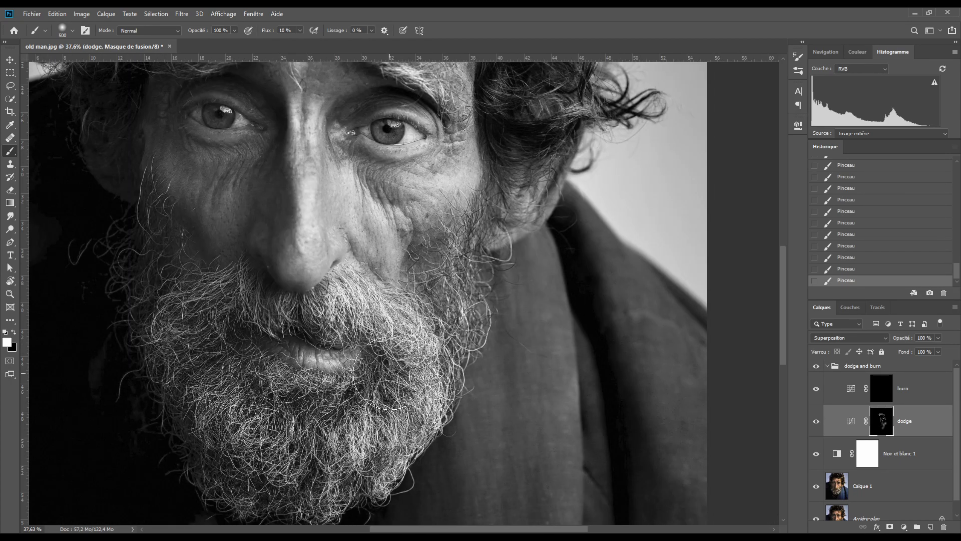
{"action": "left_click_drag", "start_coordinate": [510, 353], "coordinate": [412, 210]}
{"action": "scroll", "coordinate": [412, 210], "scroll_direction": "down", "scroll_amount": 2}
{"action": "mouse_move", "coordinate": [423, 411]}
{"action": "left_mouse_down"}
{"action": "mouse_move", "coordinate": [479, 335]}
{"action": "mouse_move", "coordinate": [543, 349]}
{"action": "mouse_move", "coordinate": [515, 194]}
{"action": "left_mouse_up"}
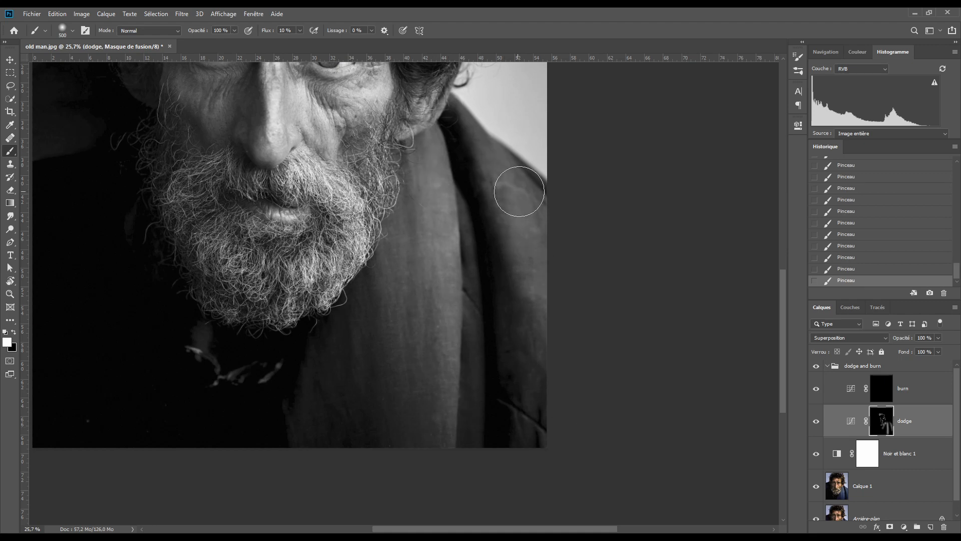
Switch the brush to the soft Arrondi flou tip at 200 px for further painting on the dodge mask.
{"action": "left_click_drag", "start_coordinate": [185, 220], "coordinate": [316, 340]}
{"action": "key", "text": "bracketleft"}
{"action": "key", "text": "bracketleft"}
{"action": "key", "text": "bracketleft"}
{"action": "right_click", "coordinate": [306, 304]}
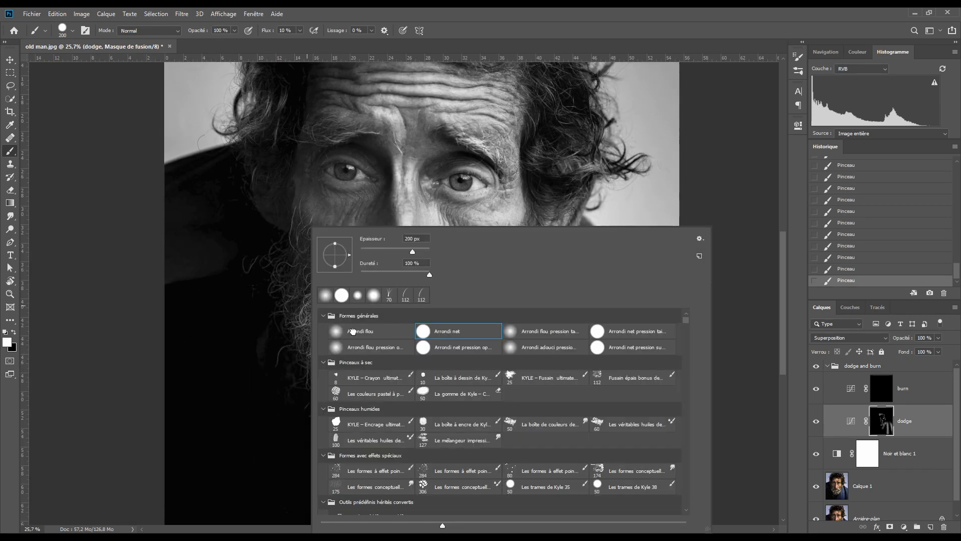
{"action": "left_click", "coordinate": [353, 331]}
{"action": "left_click", "coordinate": [594, 181]}
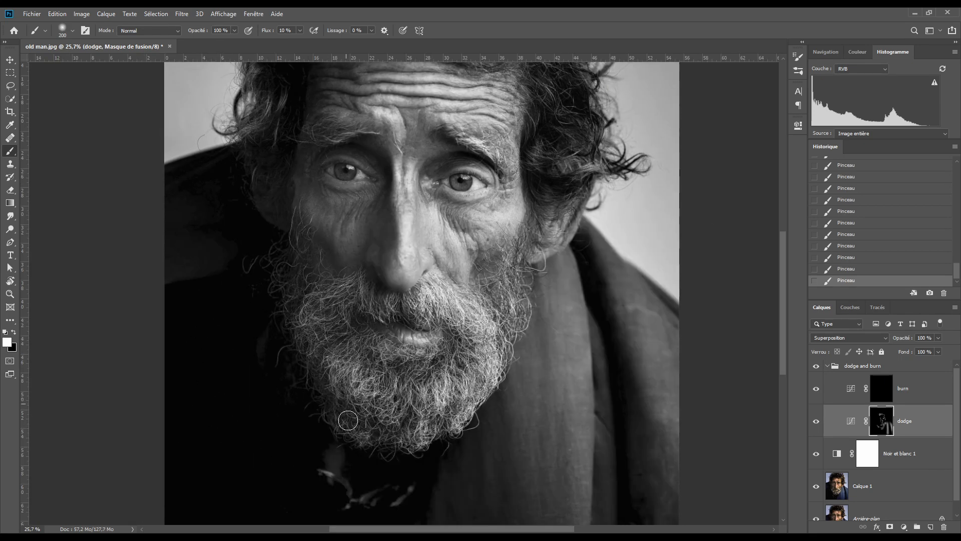
Brighten the highlights around the eyes and cheek on the dodge mask with a 125 px brush, and inspect the mask on its own.
{"action": "mouse_move", "coordinate": [336, 190]}
{"action": "left_mouse_down"}
{"action": "mouse_move", "coordinate": [313, 217]}
{"action": "mouse_move", "coordinate": [342, 240]}
{"action": "mouse_move", "coordinate": [380, 213]}
{"action": "mouse_move", "coordinate": [357, 172]}
{"action": "left_mouse_up"}
{"action": "scroll", "coordinate": [363, 175], "scroll_direction": "up", "scroll_amount": 2}
{"action": "key", "text": "bracketleft"}
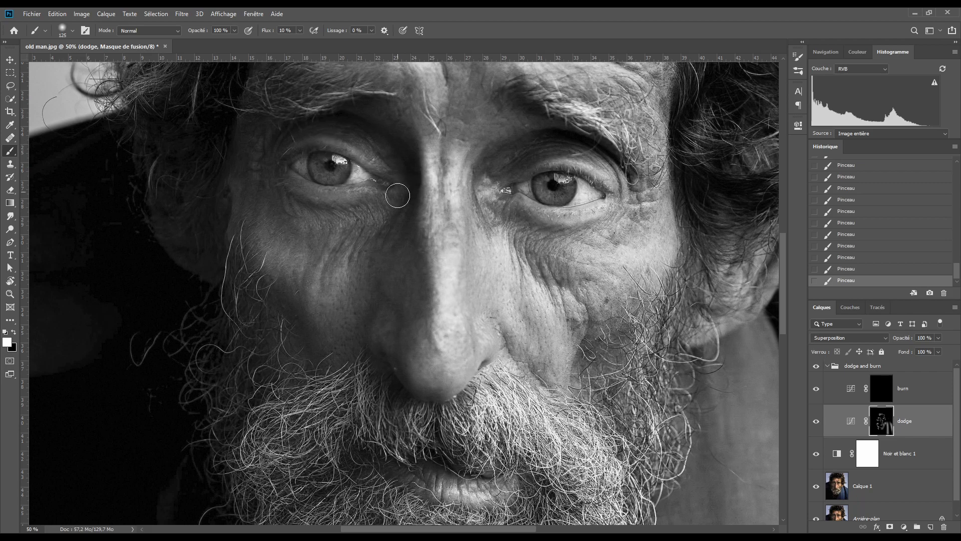
{"action": "scroll", "coordinate": [360, 205], "scroll_direction": "up", "scroll_amount": 4}
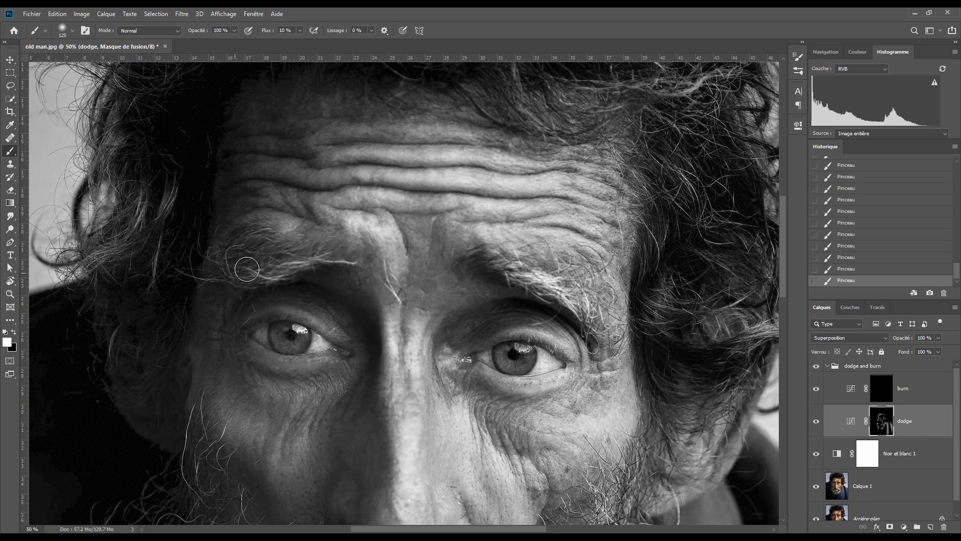
{"action": "left_click_drag", "start_coordinate": [334, 410], "coordinate": [344, 364]}
{"action": "scroll", "coordinate": [344, 363], "scroll_direction": "down", "scroll_amount": 3}
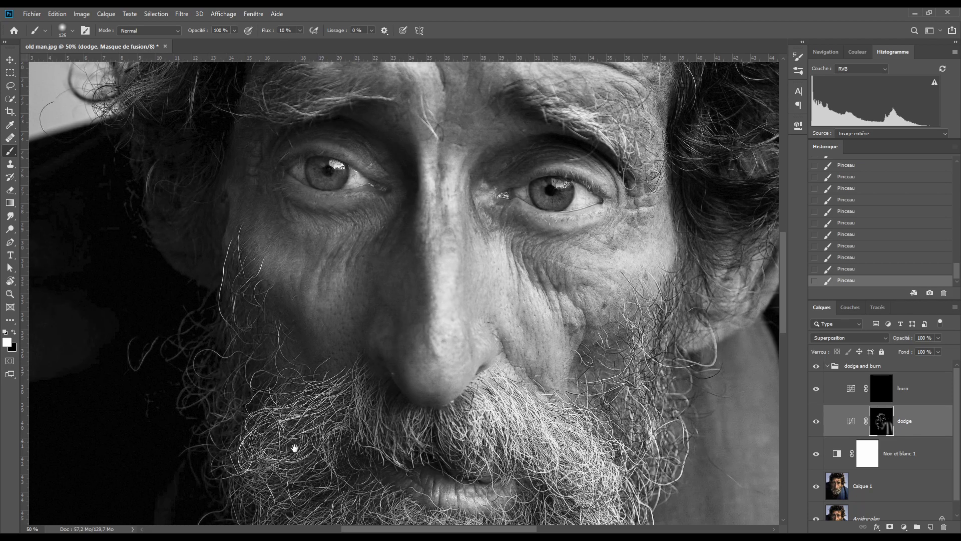
{"action": "scroll", "coordinate": [295, 448], "scroll_direction": "down", "scroll_amount": 4}
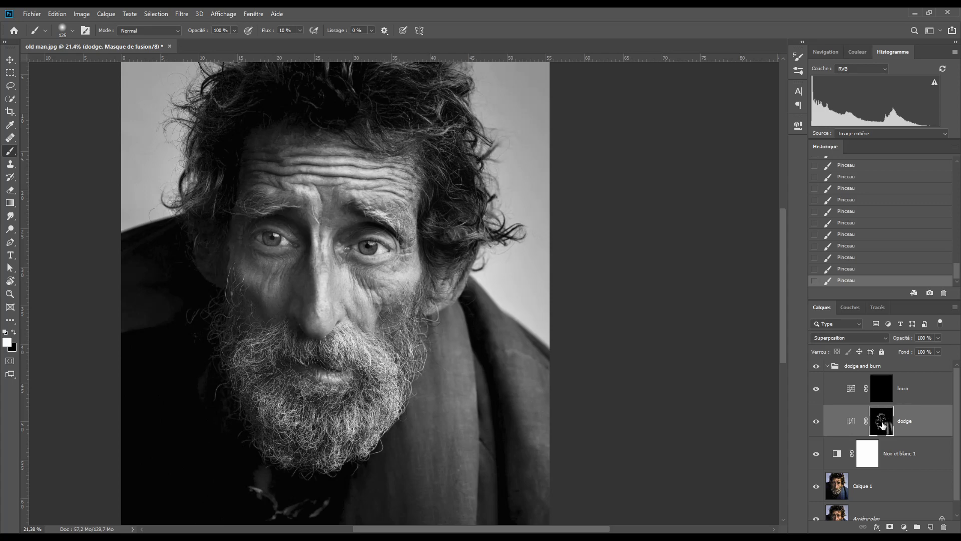
{"action": "left_click", "coordinate": [882, 424], "text": "alt"}
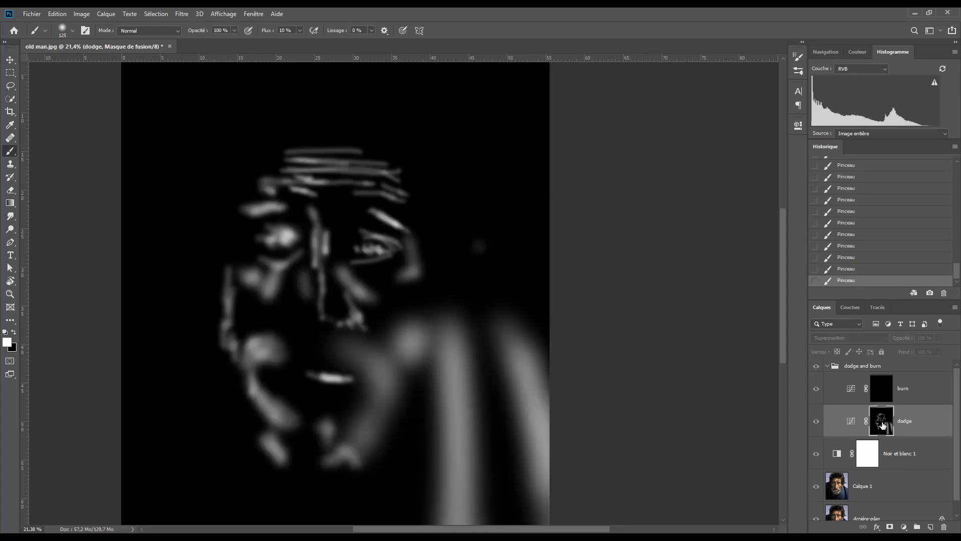
{"action": "left_click", "coordinate": [883, 424], "text": "alt"}
On the burn layer's mask, darken the hollows of the forehead wrinkles using a 50 px brush.
{"action": "left_click", "coordinate": [884, 386]}
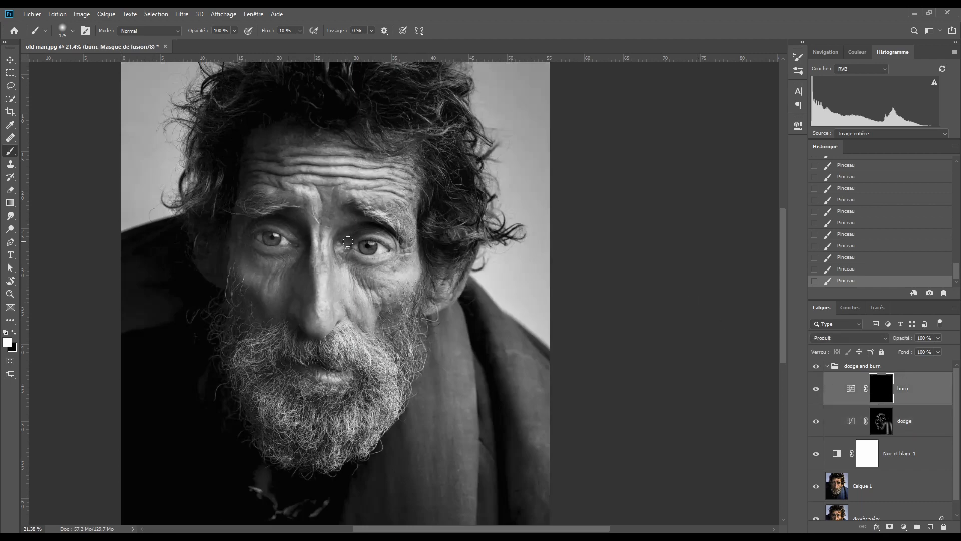
{"action": "scroll", "coordinate": [343, 212], "scroll_direction": "up", "scroll_amount": 4}
{"action": "key", "text": "bracketleft"}
{"action": "key", "text": "bracketleft"}
{"action": "key", "text": "bracketleft"}
{"action": "key", "text": "bracketleft"}
{"action": "key", "text": "bracketleft"}
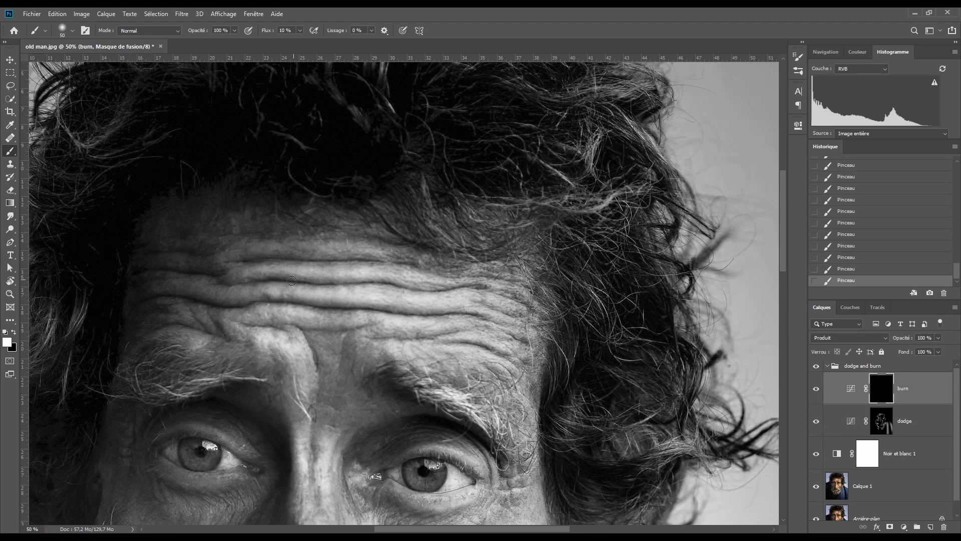
{"action": "key", "text": "bracketright"}
{"action": "key", "text": "bracketright"}
{"action": "key", "text": "bracketright"}
{"action": "key", "text": "bracketright"}
{"action": "key", "text": "bracketright"}
{"action": "key", "text": "bracketright"}
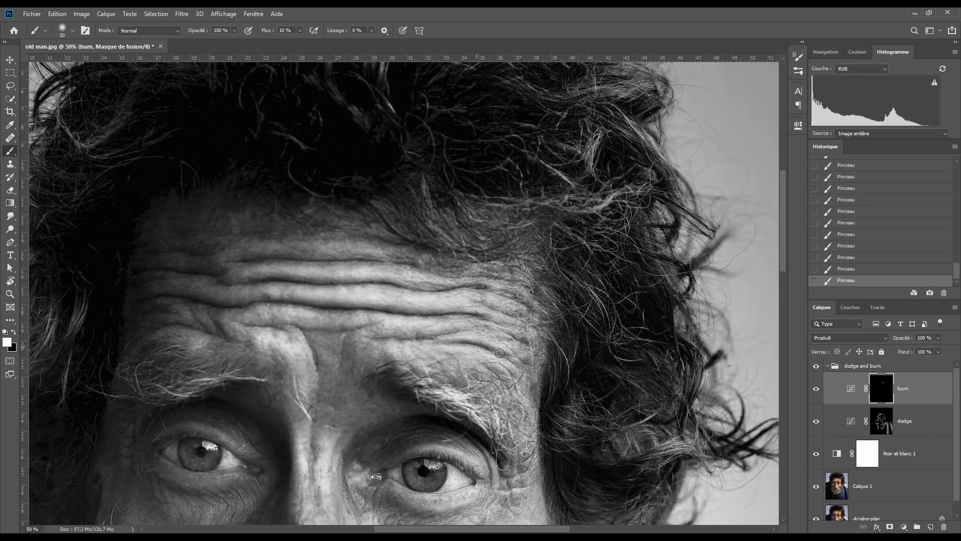
Enlarge the brush to 175 px and paint the burn mask over the shadows around the eye and the wrinkled cheek.
{"action": "mouse_move", "coordinate": [358, 423]}
{"action": "left_mouse_down"}
{"action": "mouse_move", "coordinate": [390, 402]}
{"action": "mouse_move", "coordinate": [457, 419]}
{"action": "mouse_move", "coordinate": [382, 397]}
{"action": "left_mouse_up"}
{"action": "scroll", "coordinate": [382, 397], "scroll_direction": "down", "scroll_amount": 3}
{"action": "key", "text": "bracketright"}
{"action": "key", "text": "bracketright"}
{"action": "mouse_move", "coordinate": [400, 362]}
{"action": "left_mouse_down"}
{"action": "mouse_move", "coordinate": [486, 343]}
{"action": "mouse_move", "coordinate": [420, 398]}
{"action": "left_mouse_up"}
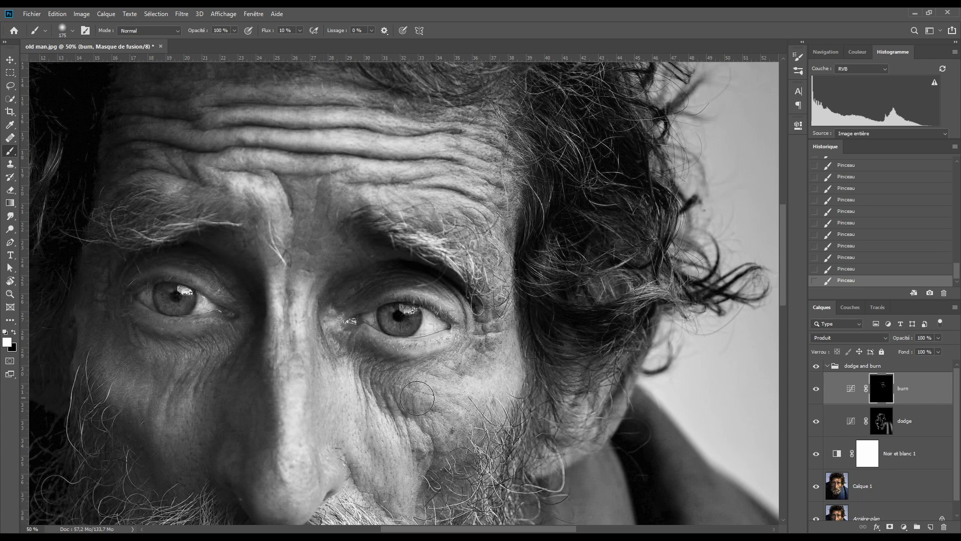
{"action": "scroll", "coordinate": [420, 398], "scroll_direction": "down", "scroll_amount": 3}
{"action": "left_click_drag", "start_coordinate": [446, 332], "coordinate": [406, 387]}
{"action": "left_click_drag", "start_coordinate": [575, 221], "coordinate": [574, 263]}
Enlarge the brush to 400 px and paint the burn mask over the hair and the shaded edge of the forehead.
{"action": "scroll", "coordinate": [573, 263], "scroll_direction": "up", "scroll_amount": 5}
{"action": "key", "text": "ctrl+r"}
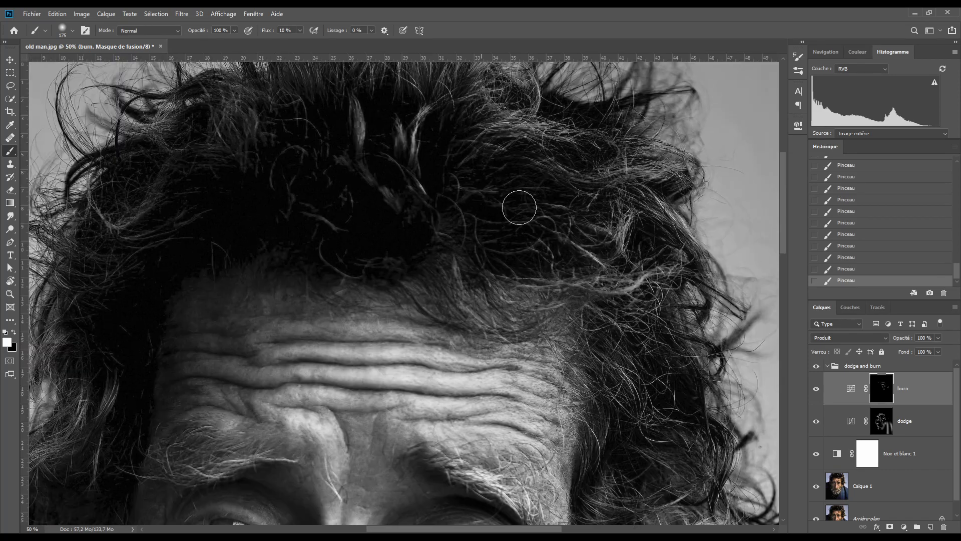
{"action": "key", "text": "bracketright"}
{"action": "key", "text": "bracketright"}
{"action": "key", "text": "bracketright"}
{"action": "key", "text": "bracketright"}
{"action": "scroll", "coordinate": [641, 370], "scroll_direction": "down", "scroll_amount": 5}
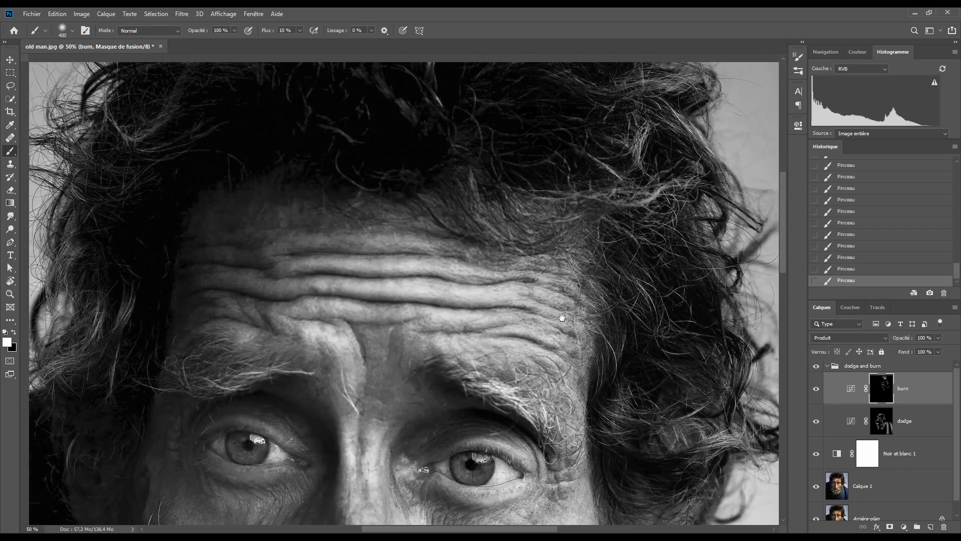
{"action": "scroll", "coordinate": [163, 272], "scroll_direction": "left", "scroll_amount": 2}
{"action": "left_click_drag", "start_coordinate": [215, 315], "coordinate": [213, 333]}
{"action": "scroll", "coordinate": [213, 333], "scroll_direction": "left", "scroll_amount": 1}
{"action": "scroll", "coordinate": [213, 333], "scroll_direction": "up", "scroll_amount": 1}
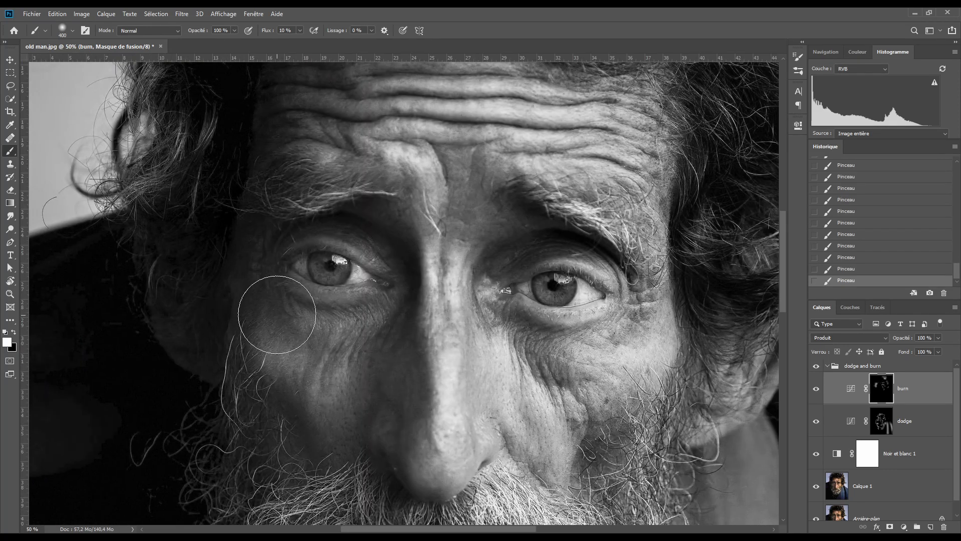
Darken the shaded cheek on the burn mask, and reduce the brush to 250 px to burn the beard around the mouth.
{"action": "mouse_move", "coordinate": [275, 311]}
{"action": "left_mouse_down"}
{"action": "mouse_move", "coordinate": [277, 298]}
{"action": "mouse_move", "coordinate": [280, 326]}
{"action": "mouse_move", "coordinate": [259, 325]}
{"action": "left_mouse_up"}
{"action": "scroll", "coordinate": [281, 276], "scroll_direction": "down", "scroll_amount": 5}
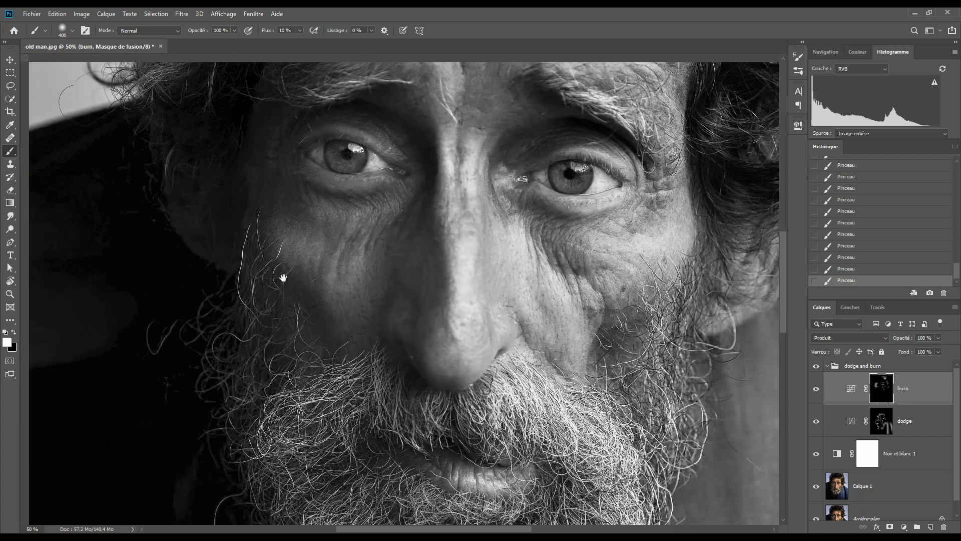
{"action": "scroll", "coordinate": [281, 276], "scroll_direction": "left", "scroll_amount": 1}
{"action": "left_click_drag", "start_coordinate": [339, 435], "coordinate": [269, 350]}
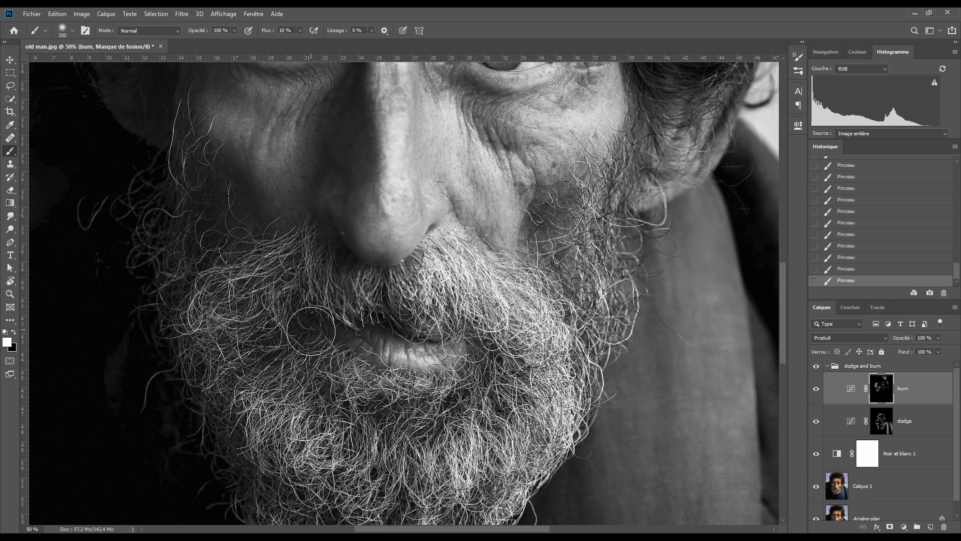
{"action": "key", "text": "bracketleft"}
{"action": "key", "text": "bracketleft"}
{"action": "scroll", "coordinate": [401, 420], "scroll_direction": "down", "scroll_amount": 5}
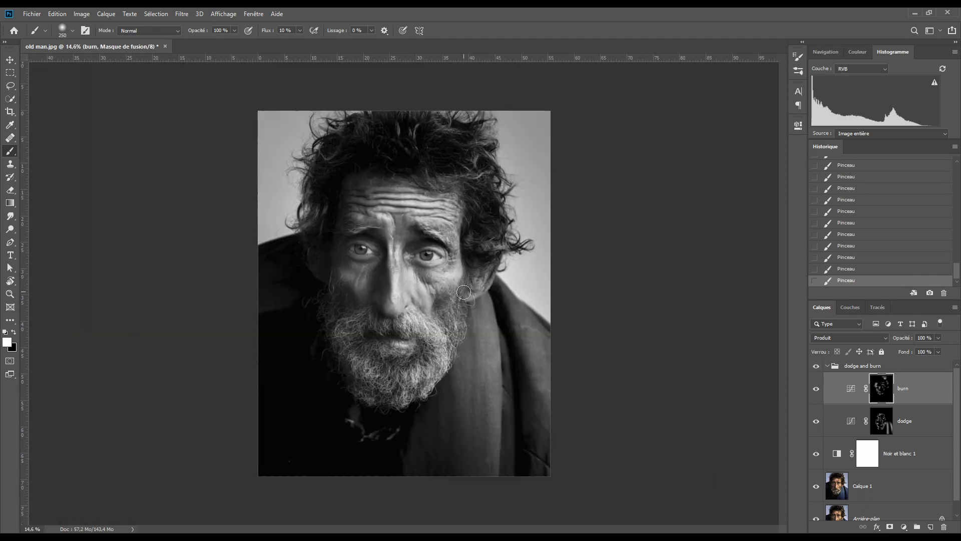
Enlarge the brush to 600 px and paint the burn mask over the dark folds of the coat.
{"action": "key", "text": "bracketright"}
{"action": "key", "text": "bracketright"}
{"action": "key", "text": "bracketright"}
{"action": "key", "text": "bracketright"}
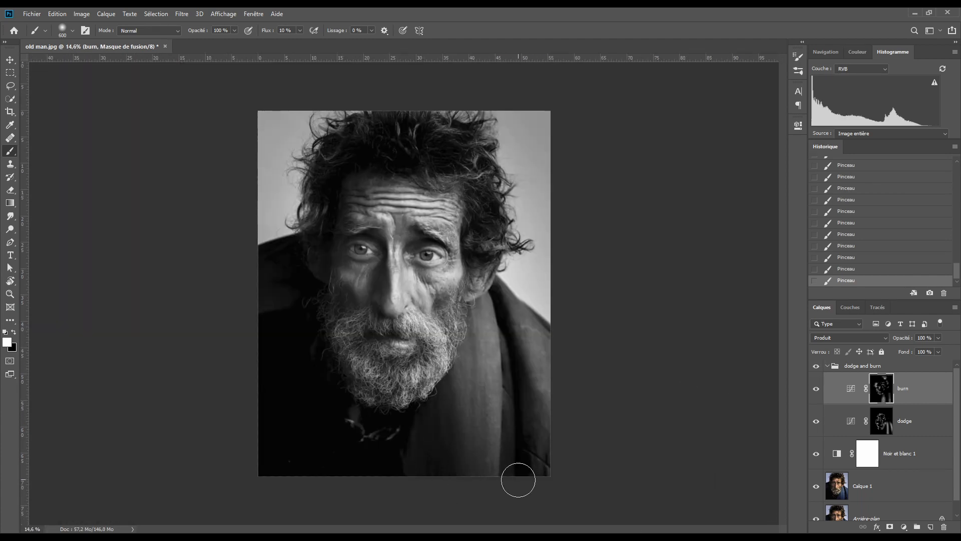
Set the opacity of the dodge and burn group to 92%.
{"action": "key", "text": "x"}
{"action": "key", "text": "alt+bracketright"}
{"action": "key", "text": "9"}
{"action": "key", "text": "2"}
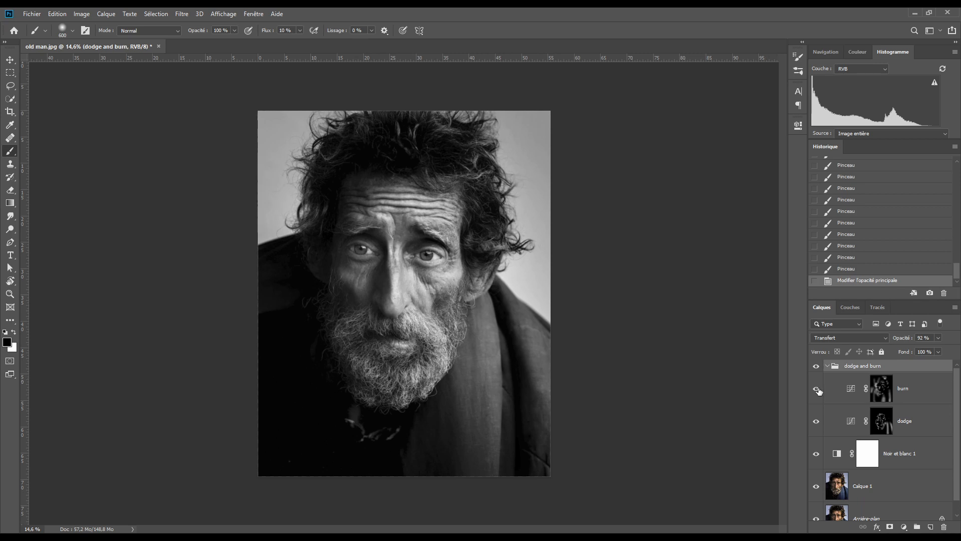
{"action": "mouse_move", "coordinate": [903, 342]}
{"action": "left_mouse_down"}
{"action": "mouse_move", "coordinate": [892, 341]}
{"action": "mouse_move", "coordinate": [906, 339]}
{"action": "left_mouse_up"}
{"action": "key", "text": "Return"}
View the curve settings of the burn adjustment layer.
{"action": "left_click", "coordinate": [852, 390]}
{"action": "double_click", "coordinate": [851, 390]}
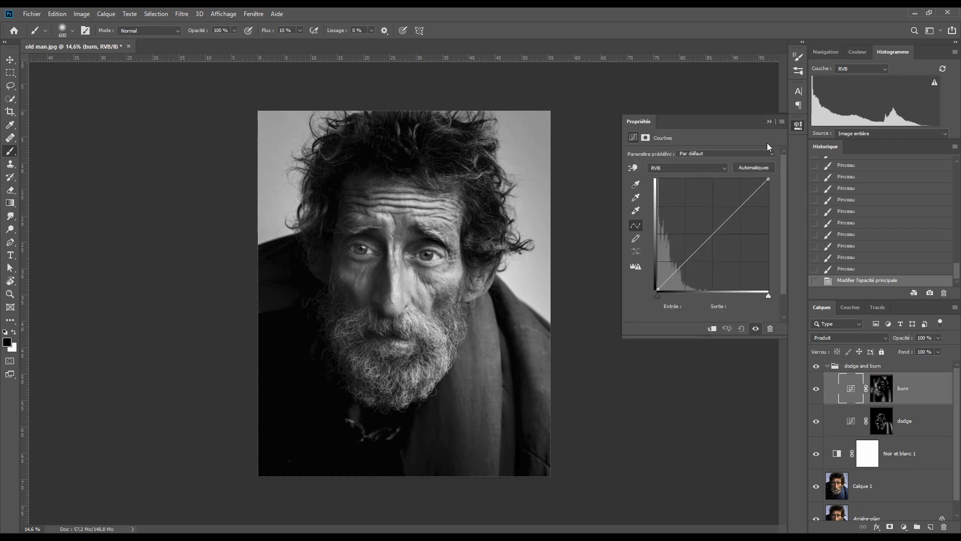
{"action": "left_click", "coordinate": [769, 121]}
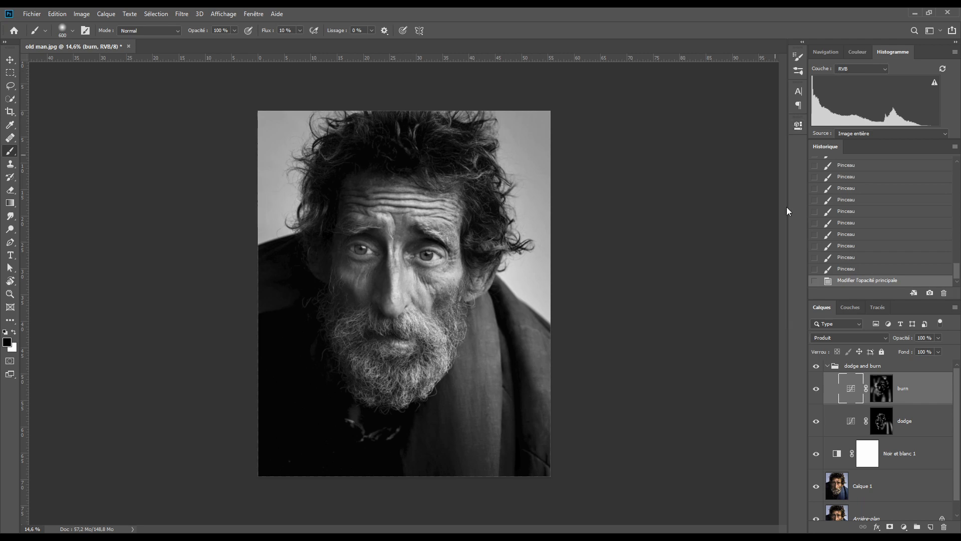
In the Noir et blanc 1 adjustment, set Rouges to 47, Jaunes to 36, Cyans to 95 and Bleus to 74.
{"action": "left_click", "coordinate": [838, 454]}
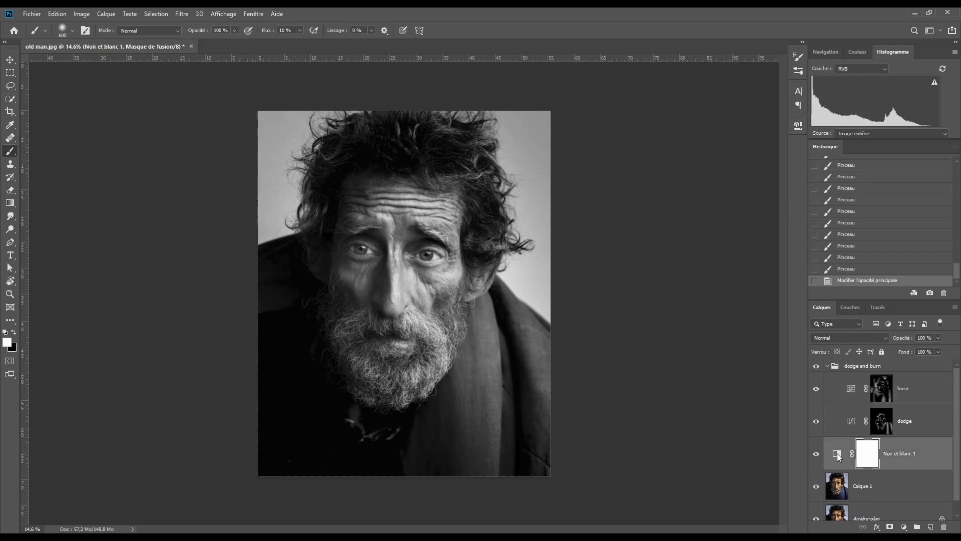
{"action": "double_click", "coordinate": [837, 454]}
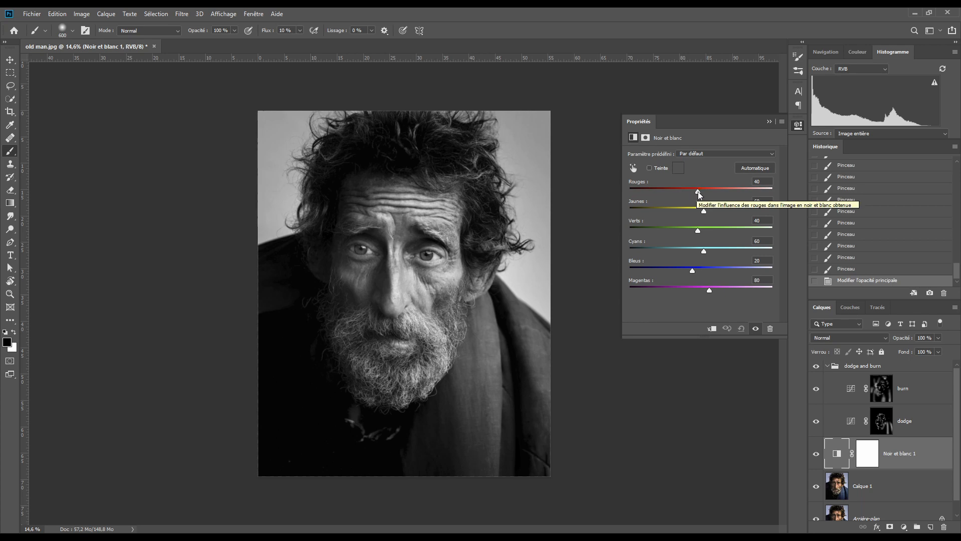
{"action": "left_click_drag", "start_coordinate": [697, 191], "coordinate": [694, 191]}
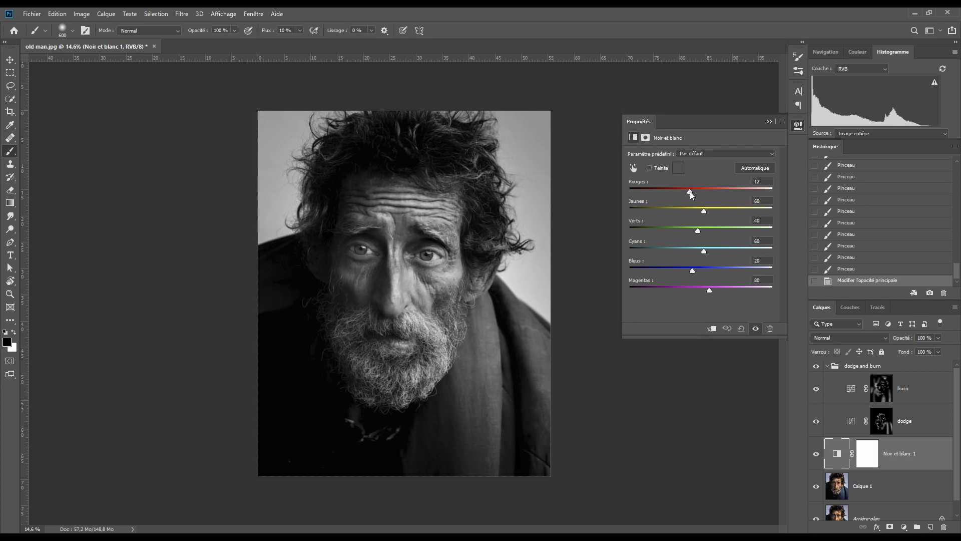
{"action": "left_click_drag", "start_coordinate": [693, 191], "coordinate": [705, 211]}
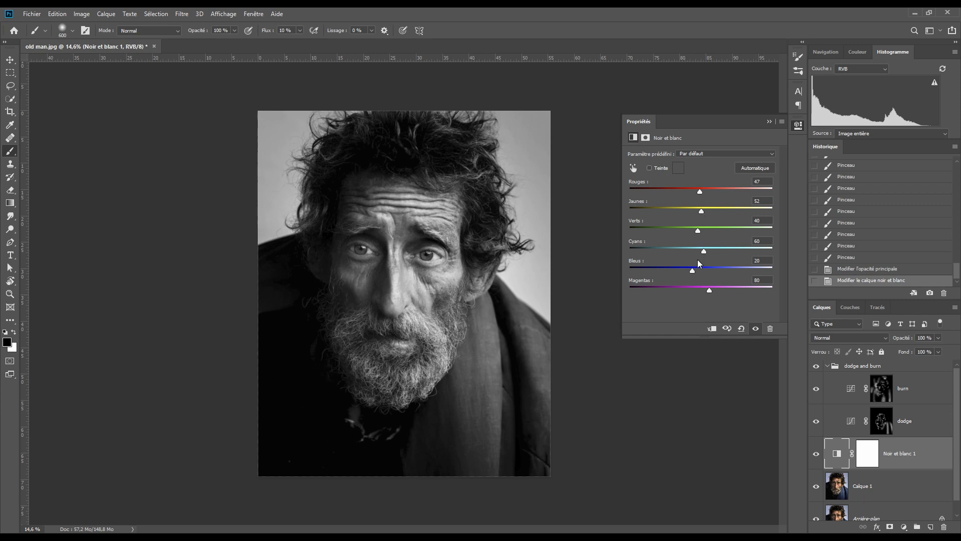
{"action": "left_click_drag", "start_coordinate": [693, 272], "coordinate": [708, 271]}
{"action": "left_click_drag", "start_coordinate": [704, 251], "coordinate": [714, 251]}
{"action": "left_click_drag", "start_coordinate": [703, 211], "coordinate": [698, 212]}
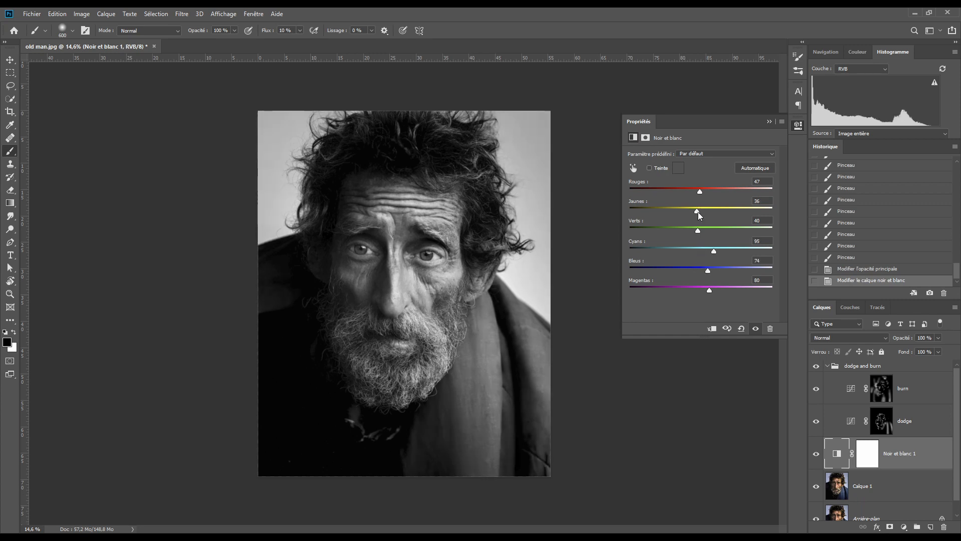
{"action": "left_click", "coordinate": [770, 121]}
Compare the portrait with and without the black-and-white adjustment and the dodge and burn group by toggling their visibility.
{"action": "left_click", "coordinate": [815, 453]}
{"action": "left_click", "coordinate": [816, 454]}
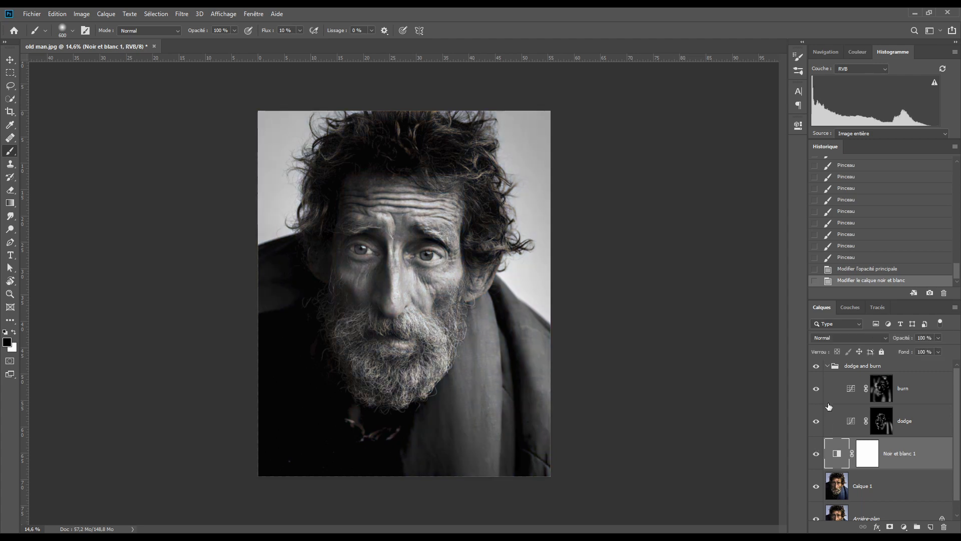
{"action": "left_click", "coordinate": [815, 365]}
{"action": "left_click", "coordinate": [815, 366]}
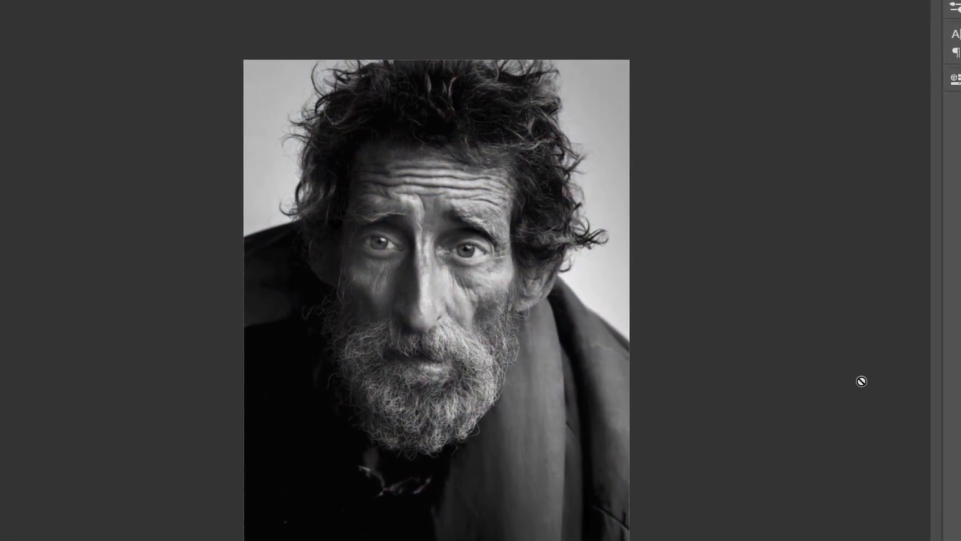